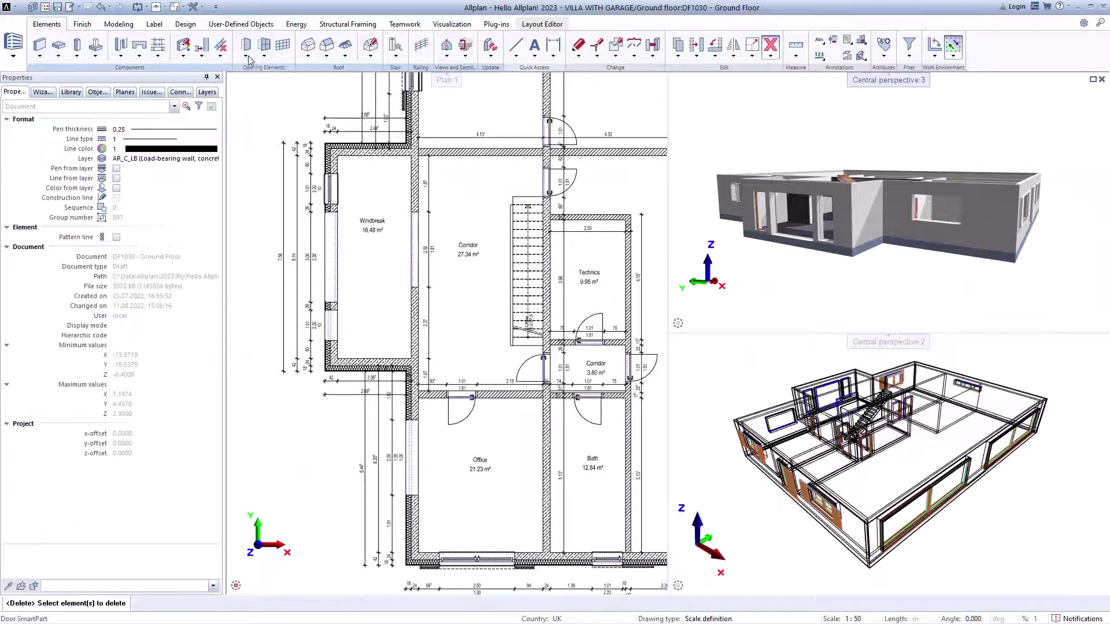
# Step: Pick the '1l wood 2 sides' door from Library > Default > Architecture > Doors > External doors
pyautogui.click(249, 60)
pyautogui.click(258, 65)
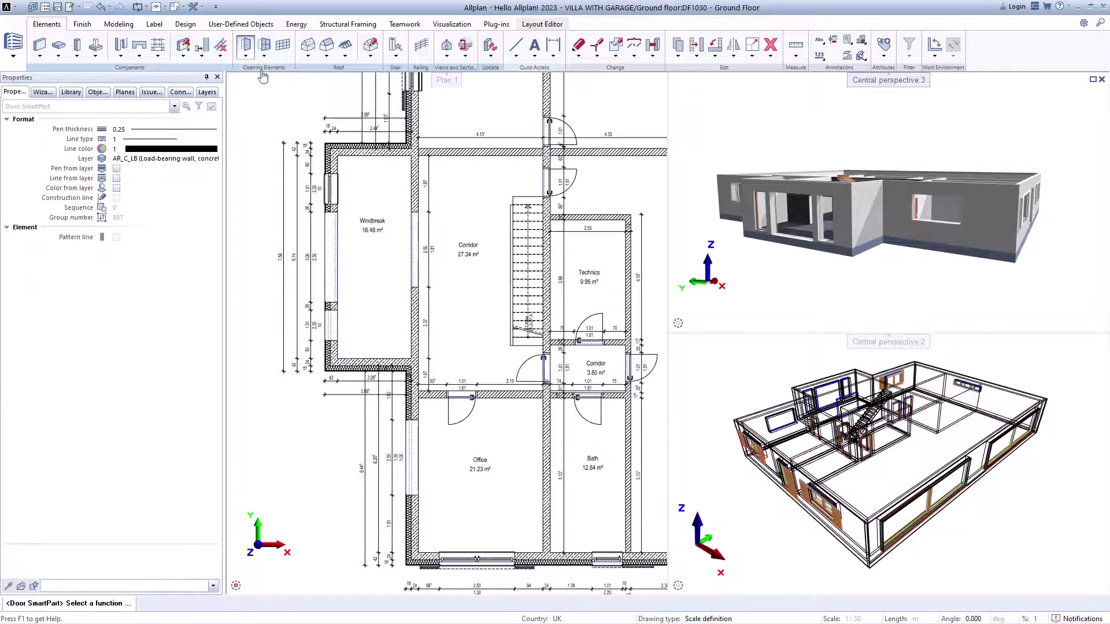
pyautogui.press('Escape')
pyautogui.click(70, 92)
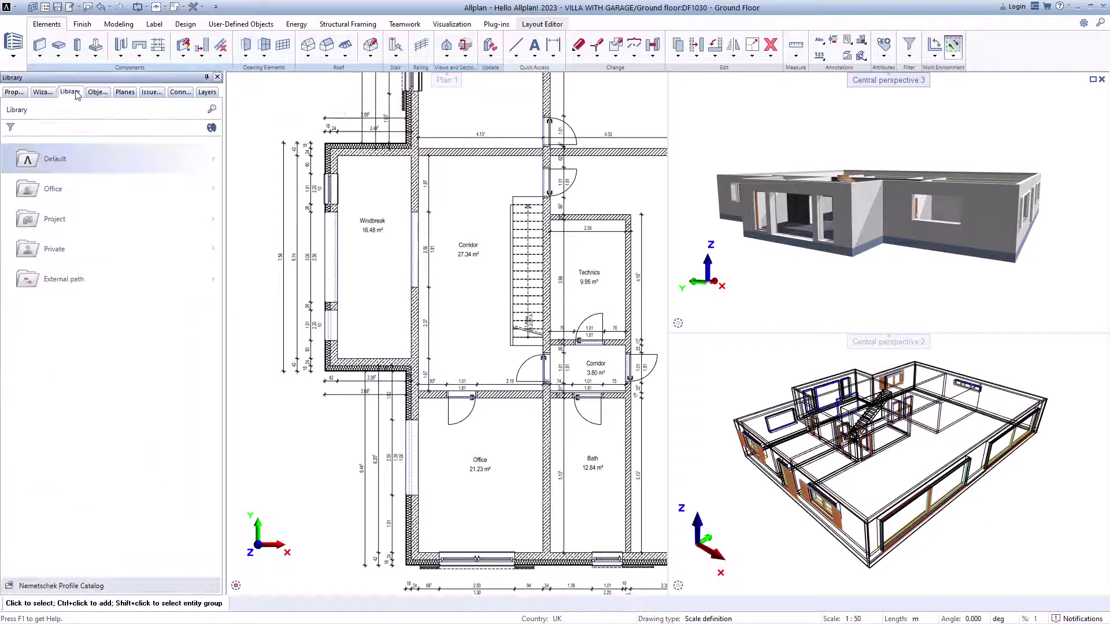
pyautogui.click(110, 186)
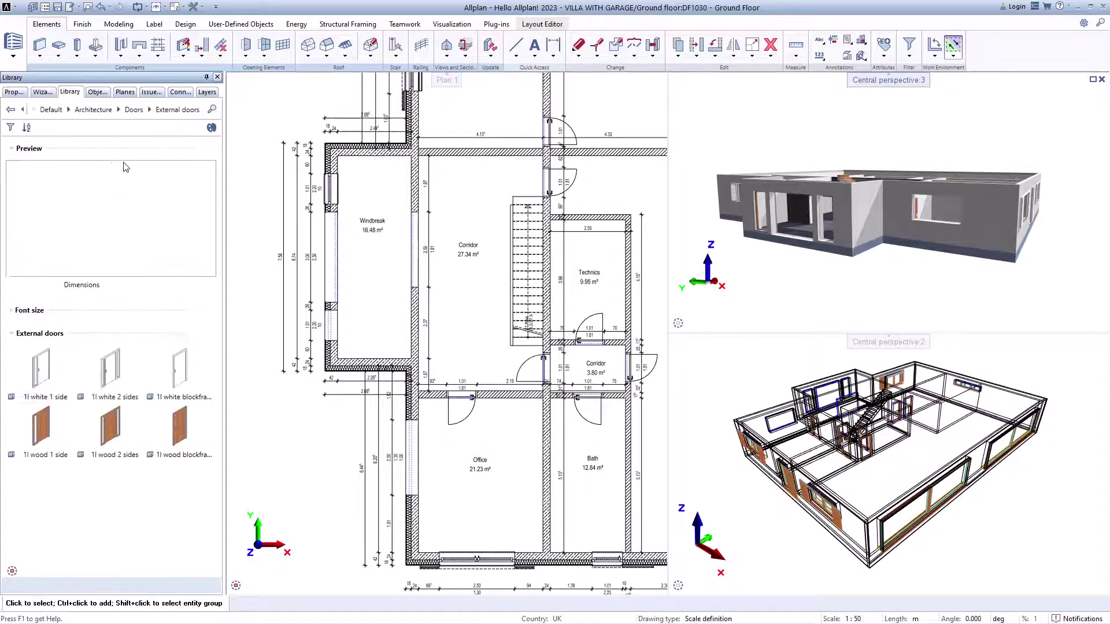
pyautogui.doubleClick(130, 439)
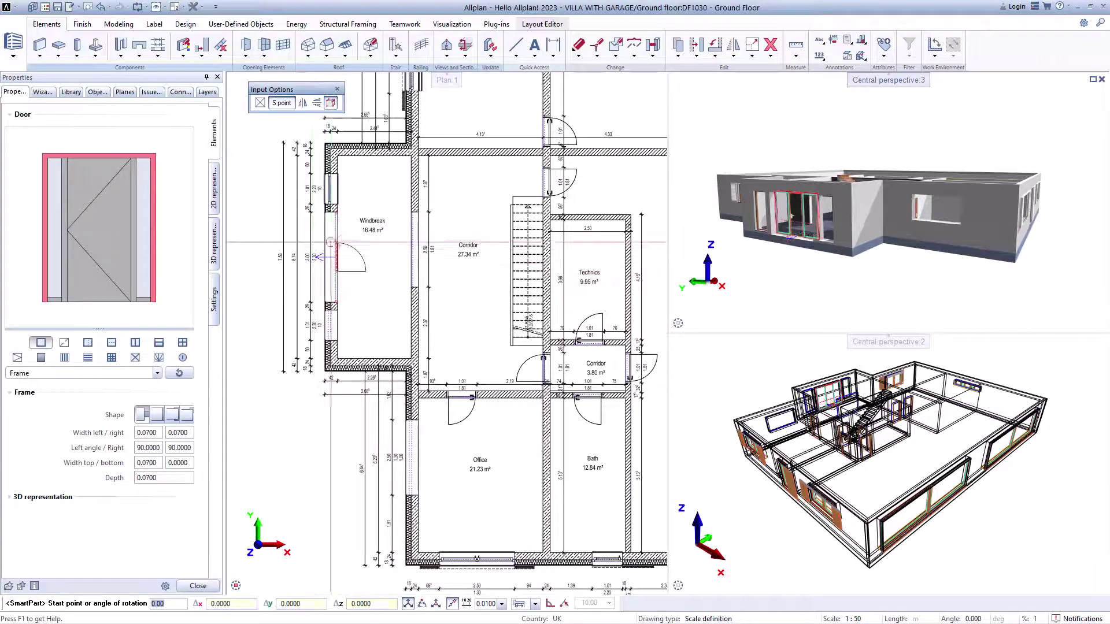
# Step: Place the door in the Windbreak's left wall and review its 3D and general settings
pyautogui.click(325, 238)
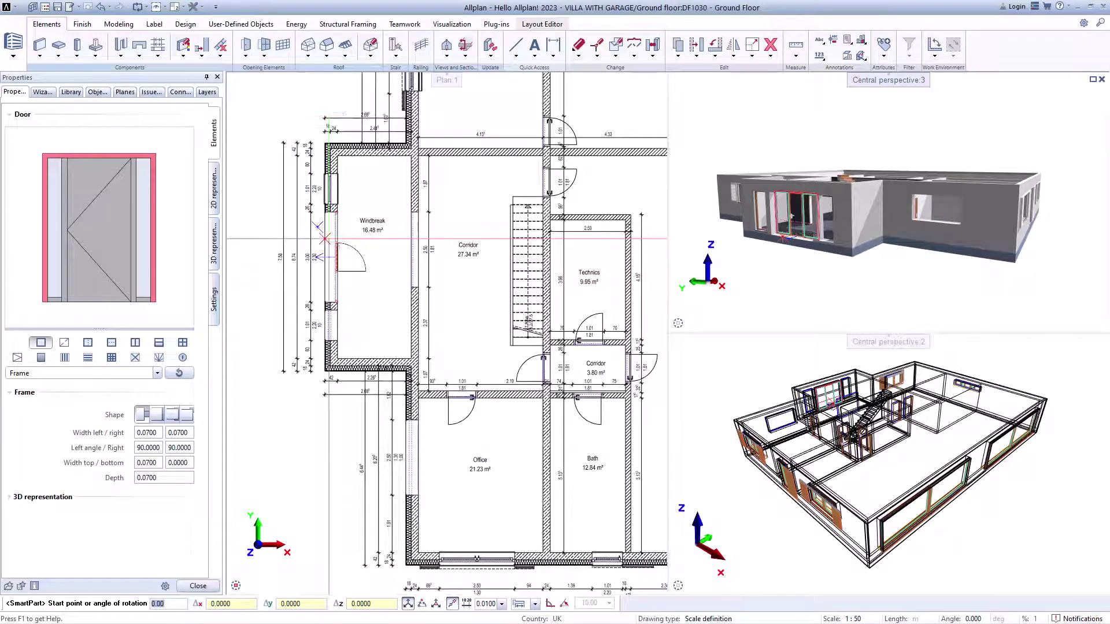
pyautogui.click(214, 191)
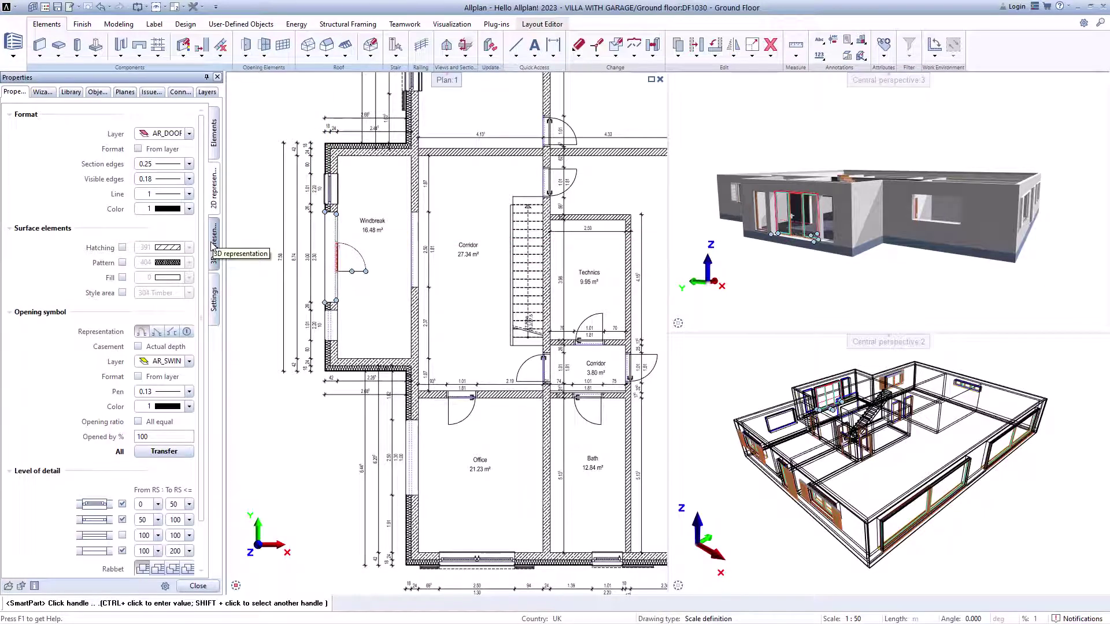
pyautogui.click(212, 243)
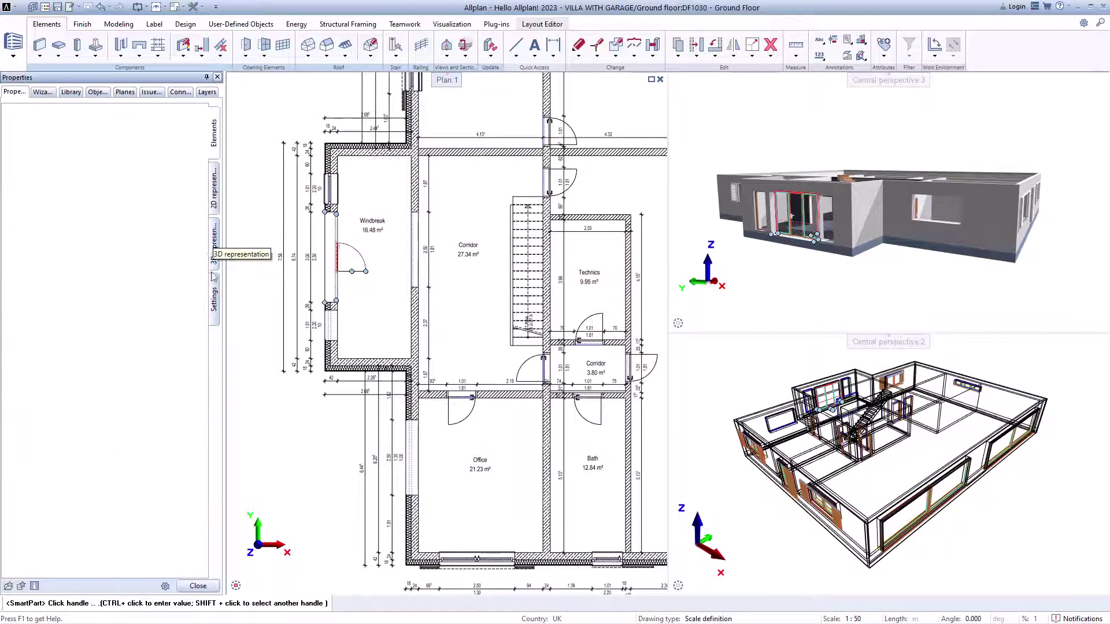
pyautogui.click(214, 320)
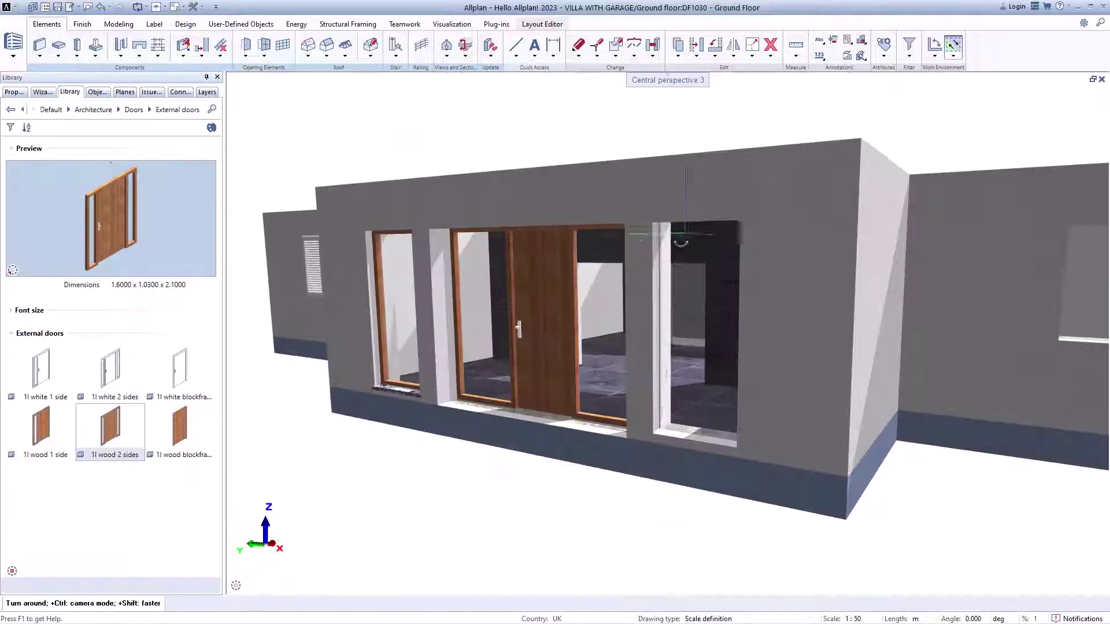
# Step: Insert the single-casement wood window into the Windbreak's left wall
pyautogui.moveTo(699, 233); pyautogui.dragTo(624, 242)
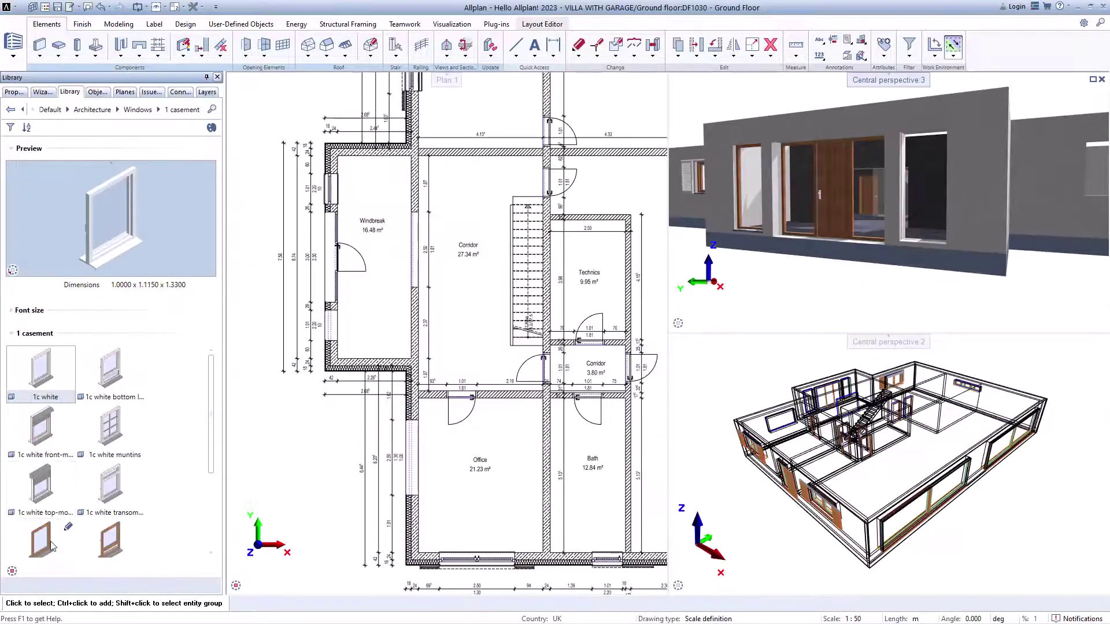
pyautogui.doubleClick(51, 546)
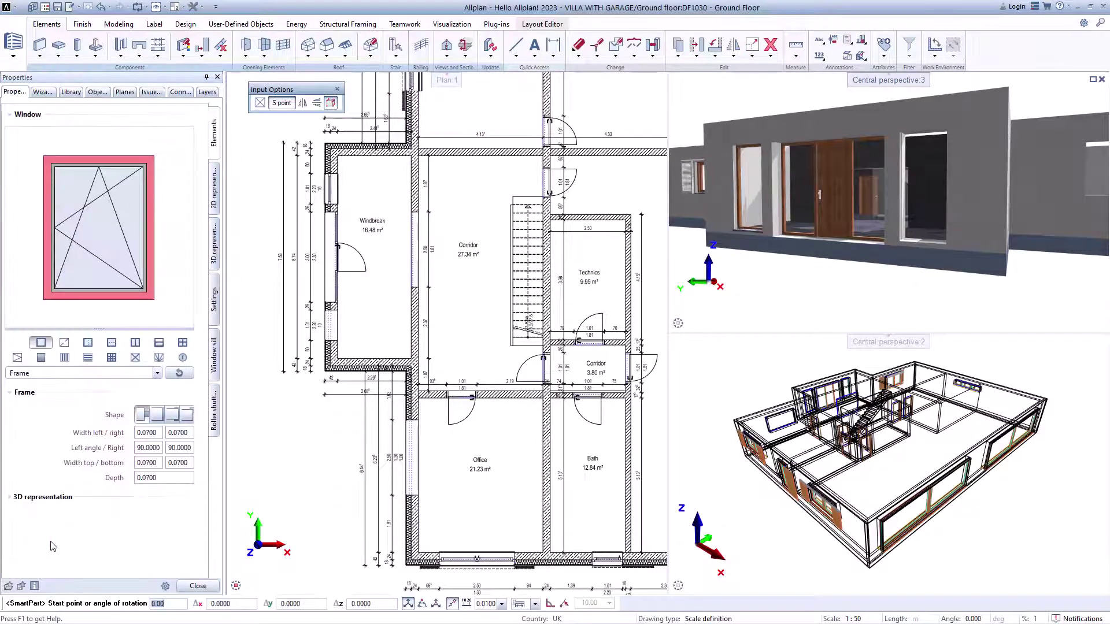
pyautogui.click(331, 321)
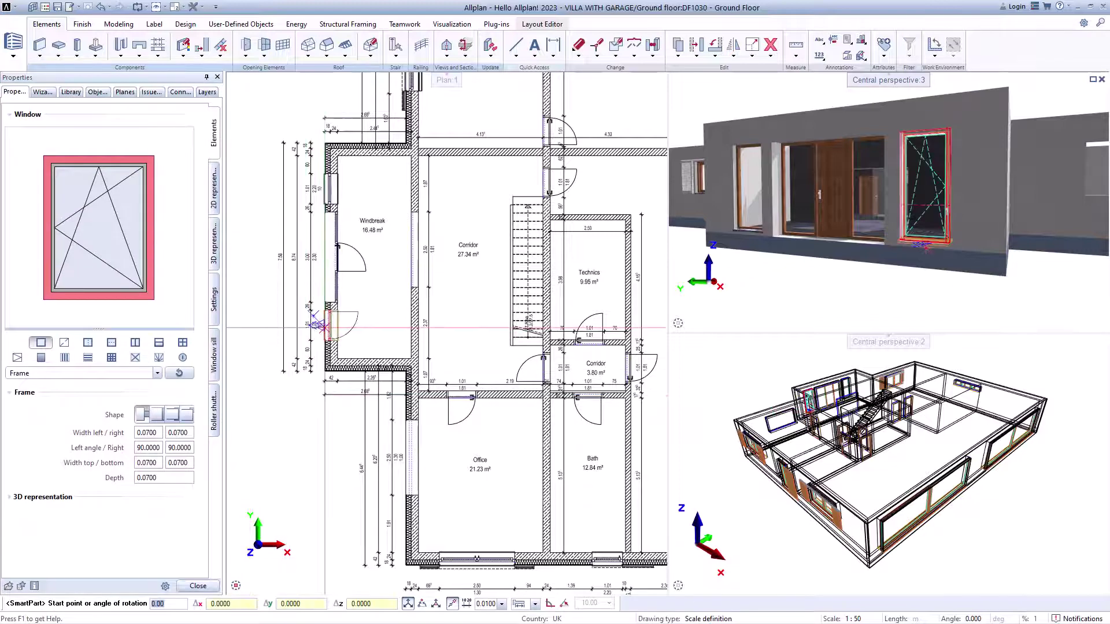
# Step: Insert the '2c wood post' window into the Office's exterior wall
pyautogui.moveTo(938, 158)
pyautogui.mouseDown()
pyautogui.moveTo(785, 163)
pyautogui.moveTo(939, 156)
pyautogui.mouseUp()
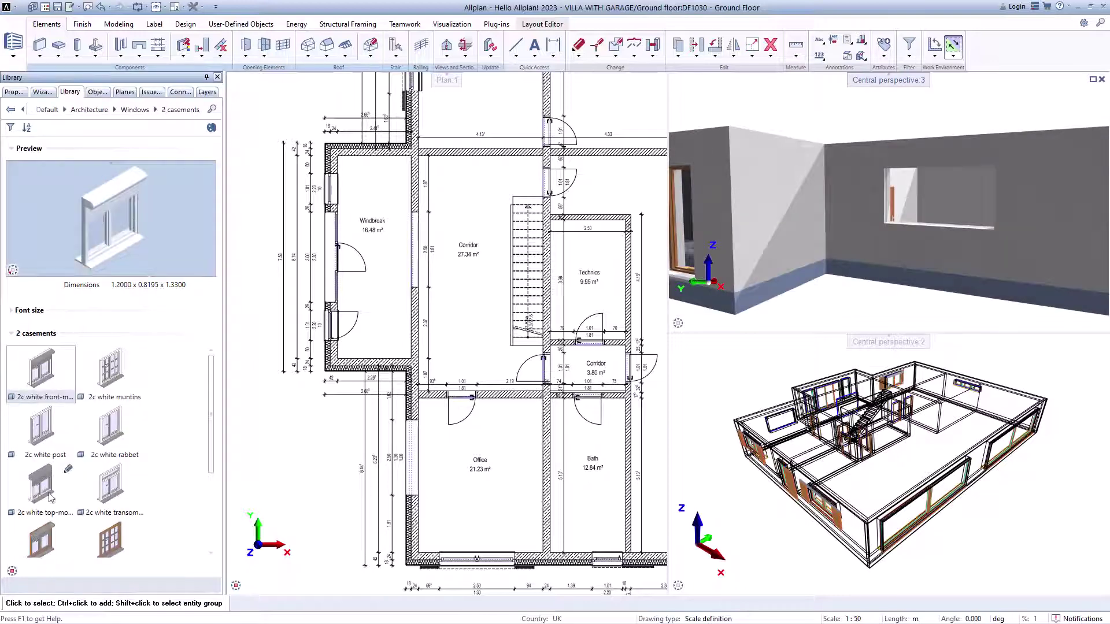
pyautogui.doubleClick(49, 497)
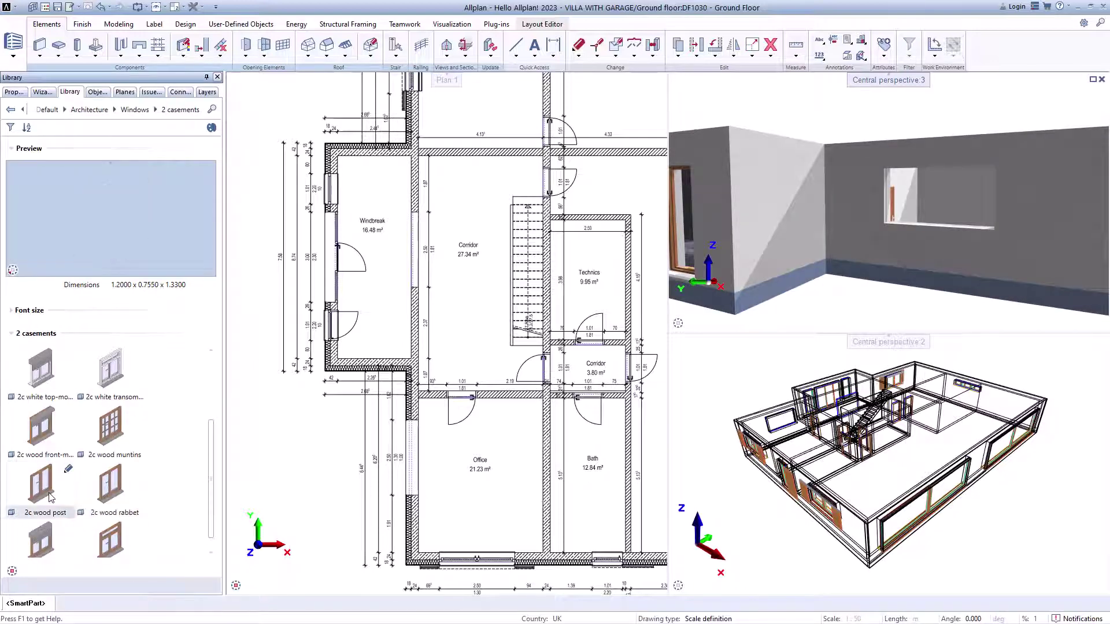
pyautogui.click(394, 457)
pyautogui.press('Escape')
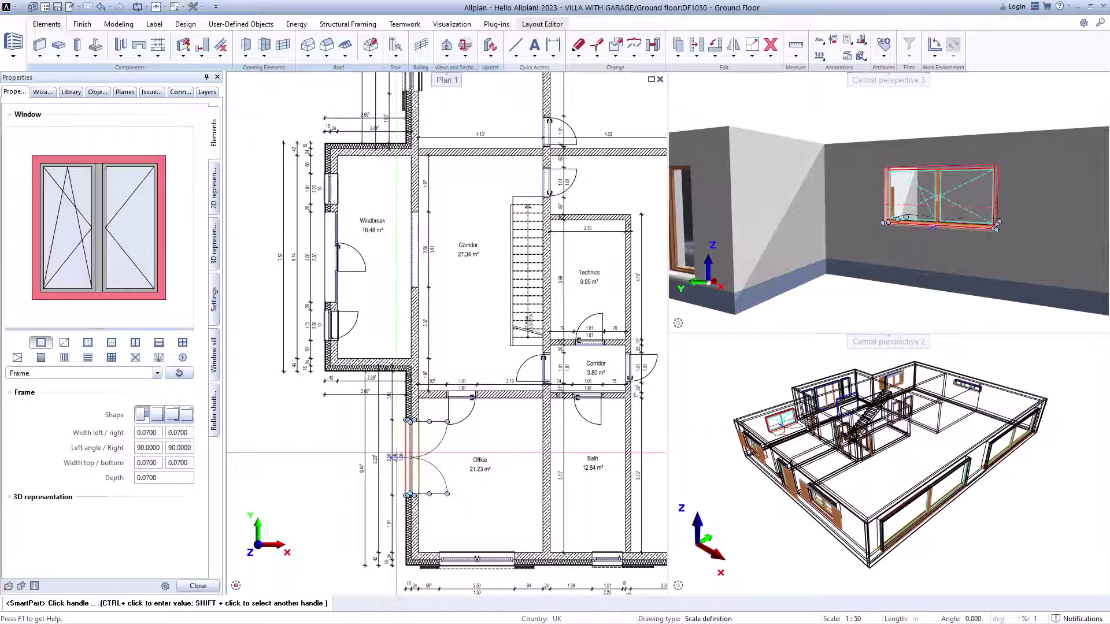
# Step: Add a Shading SmartPart of type Sliding shutters to the Office's two-casement window
pyautogui.click(266, 56)
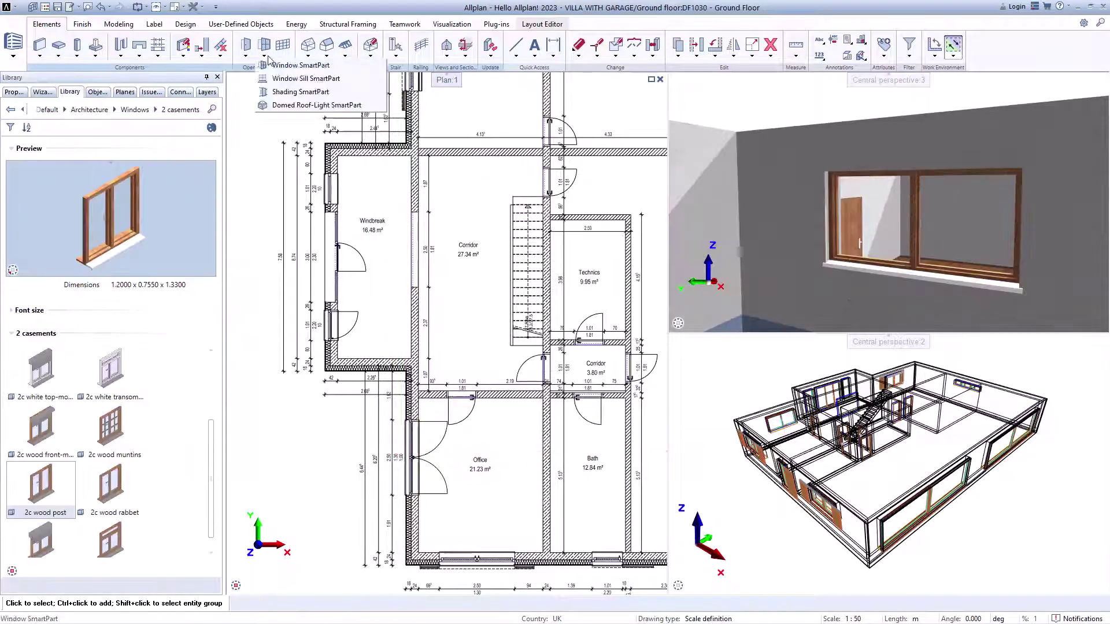
pyautogui.click(273, 92)
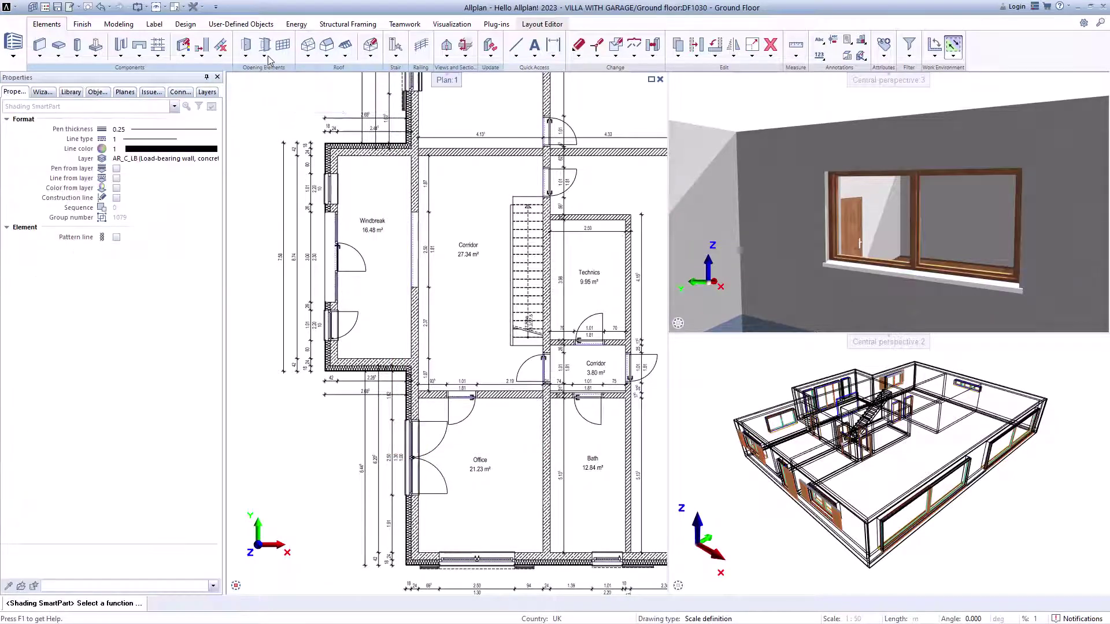
pyautogui.click(214, 111)
pyautogui.scroll(-2, 217, 114)
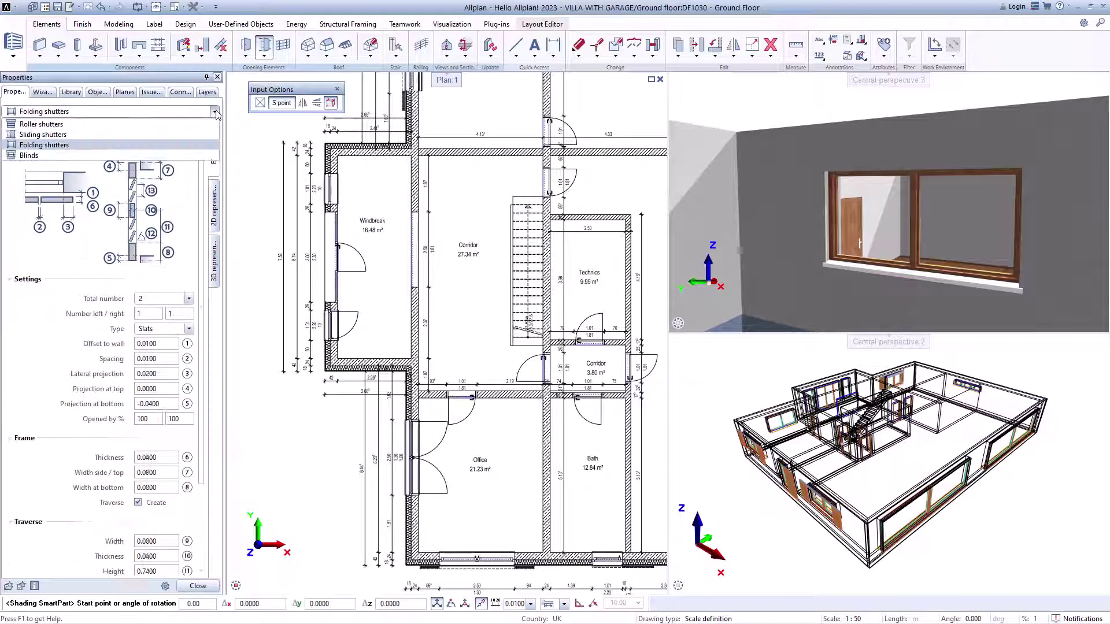
pyautogui.scroll(1, 216, 114)
pyautogui.click(195, 136)
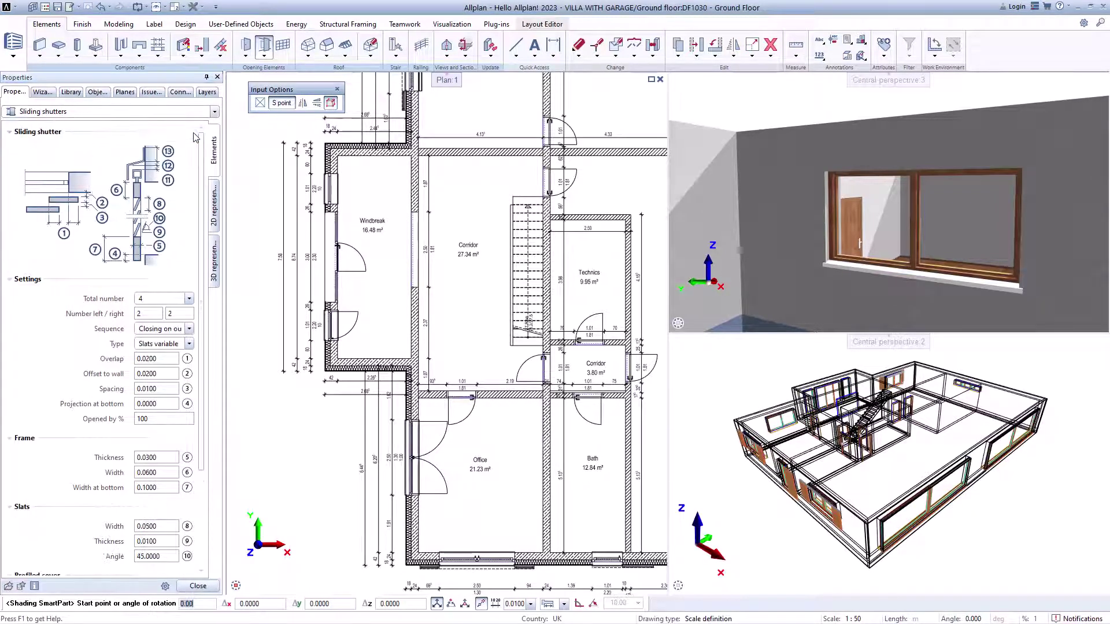
pyautogui.click(397, 450)
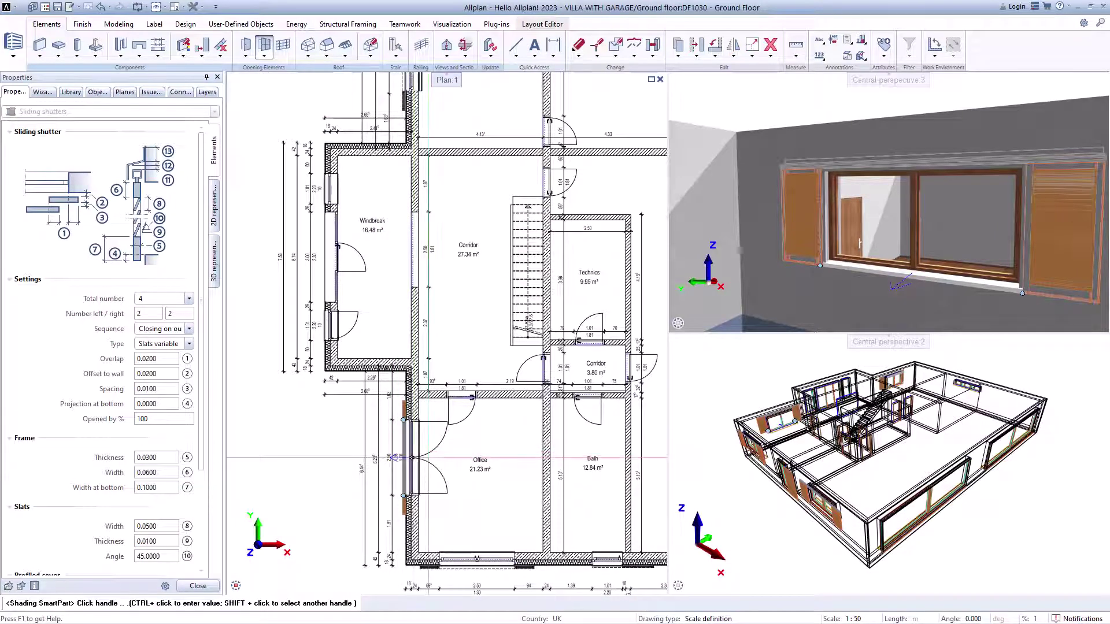
pyautogui.press('Escape')
pyautogui.moveTo(932, 151); pyautogui.dragTo(723, 129)
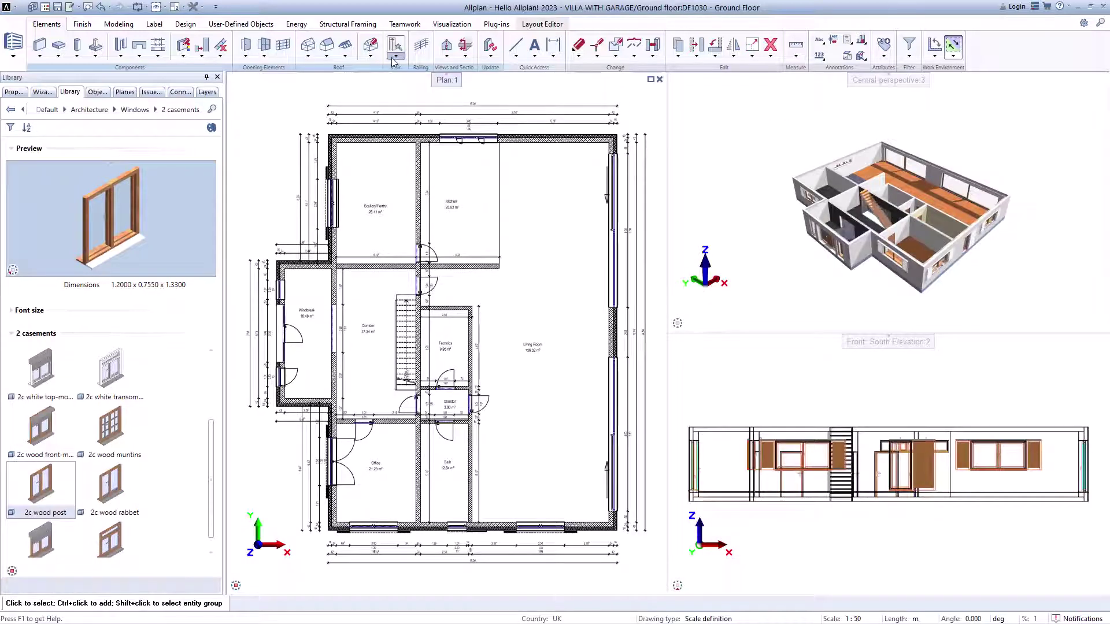
# Step: Place a spiral stair from the 01-03 Stairs wizard to the left of the ground-floor plan
pyautogui.click(395, 57)
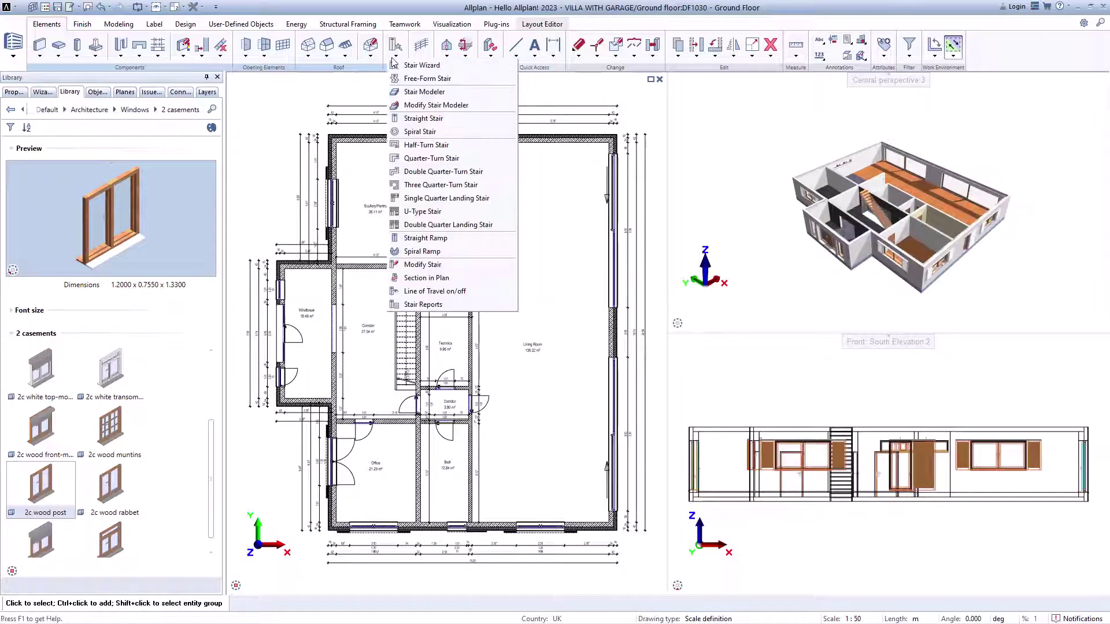
pyautogui.click(421, 92)
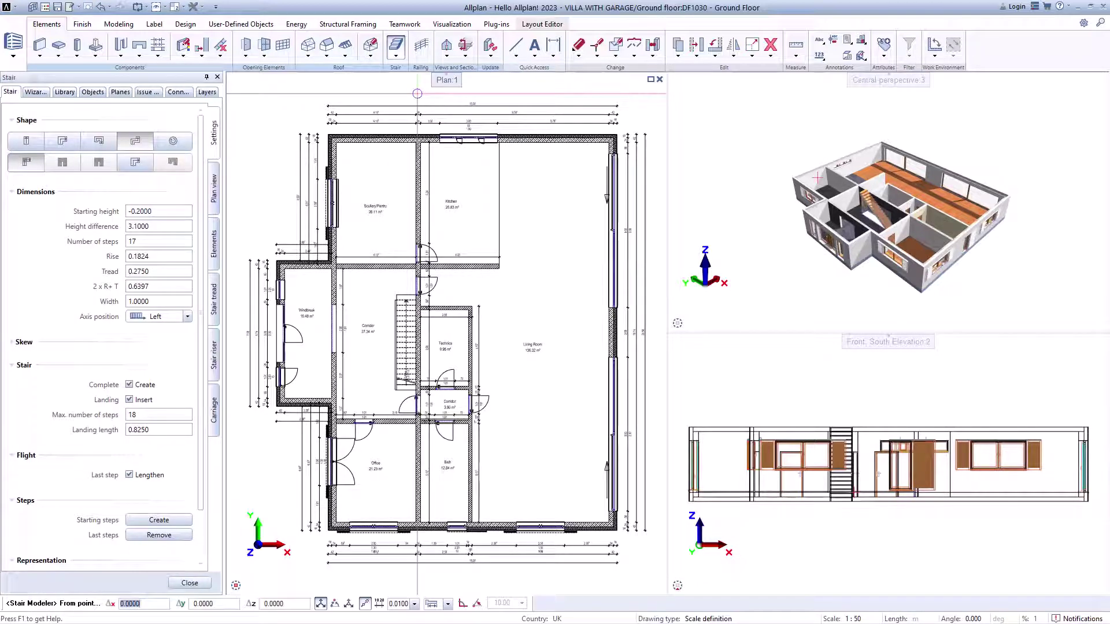
pyautogui.click(33, 93)
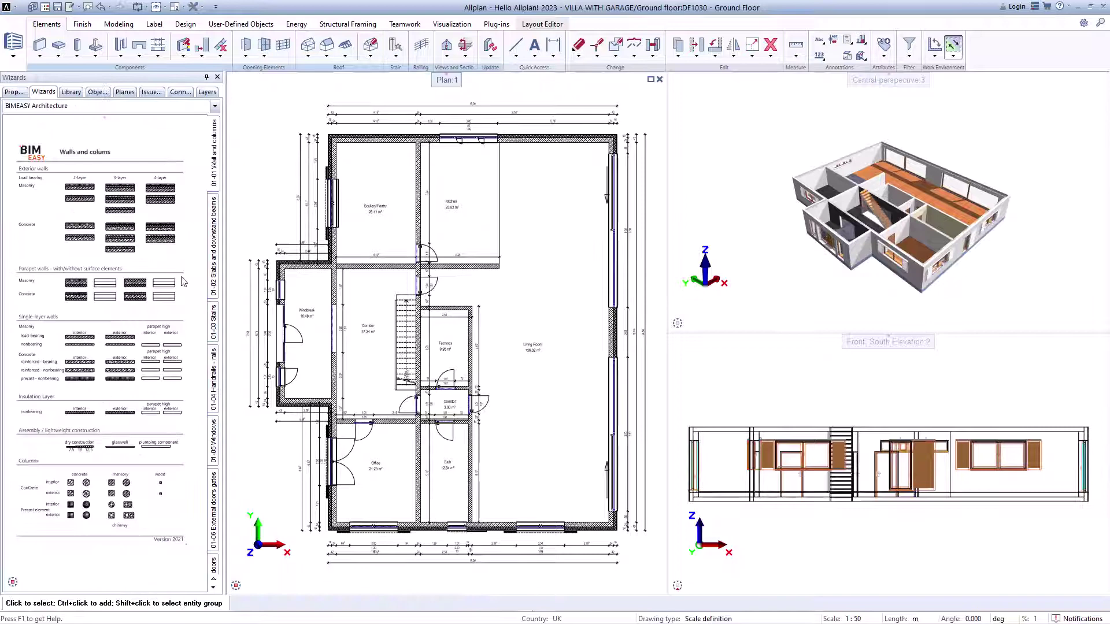
pyautogui.click(217, 330)
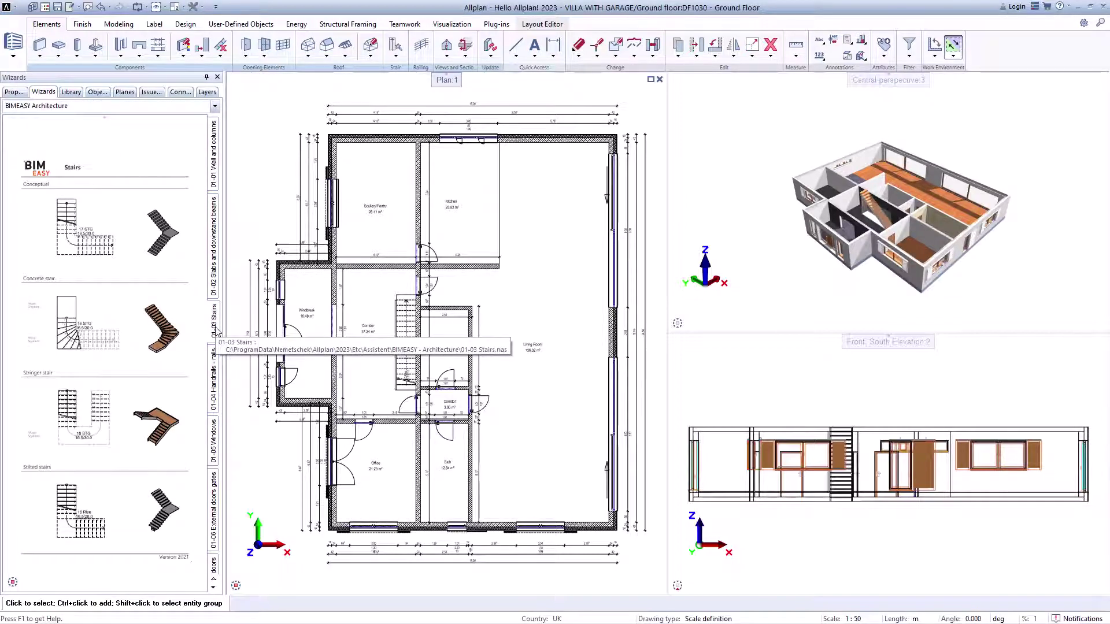
pyautogui.doubleClick(161, 328)
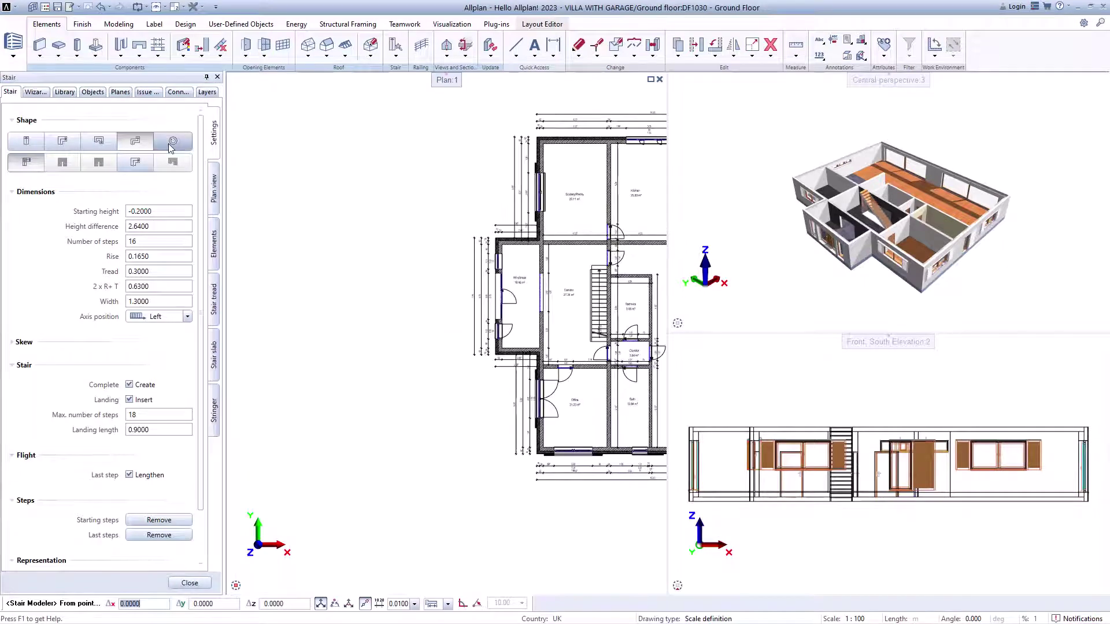
pyautogui.click(172, 143)
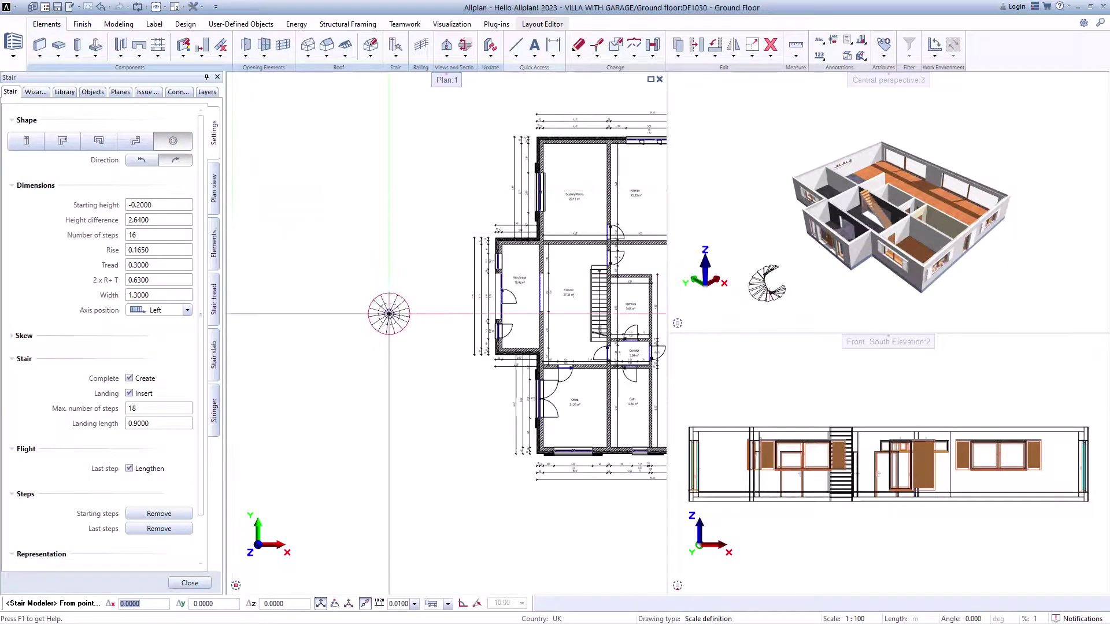
pyautogui.click(389, 314)
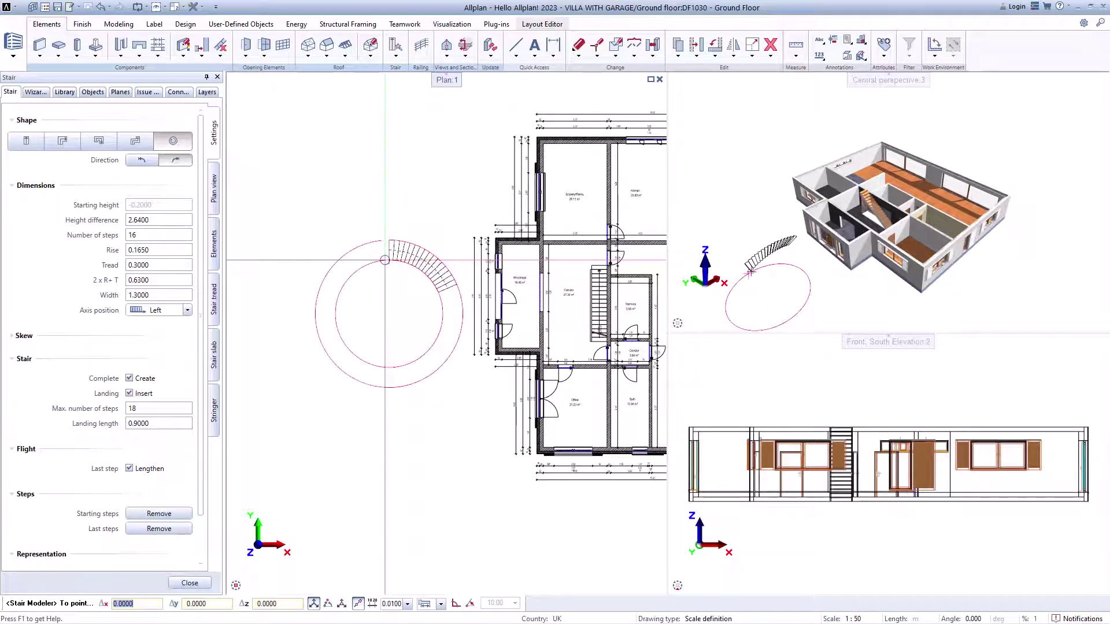
pyautogui.click(374, 248)
pyautogui.scroll(5, 792, 263)
pyautogui.scroll(-2, 827, 204)
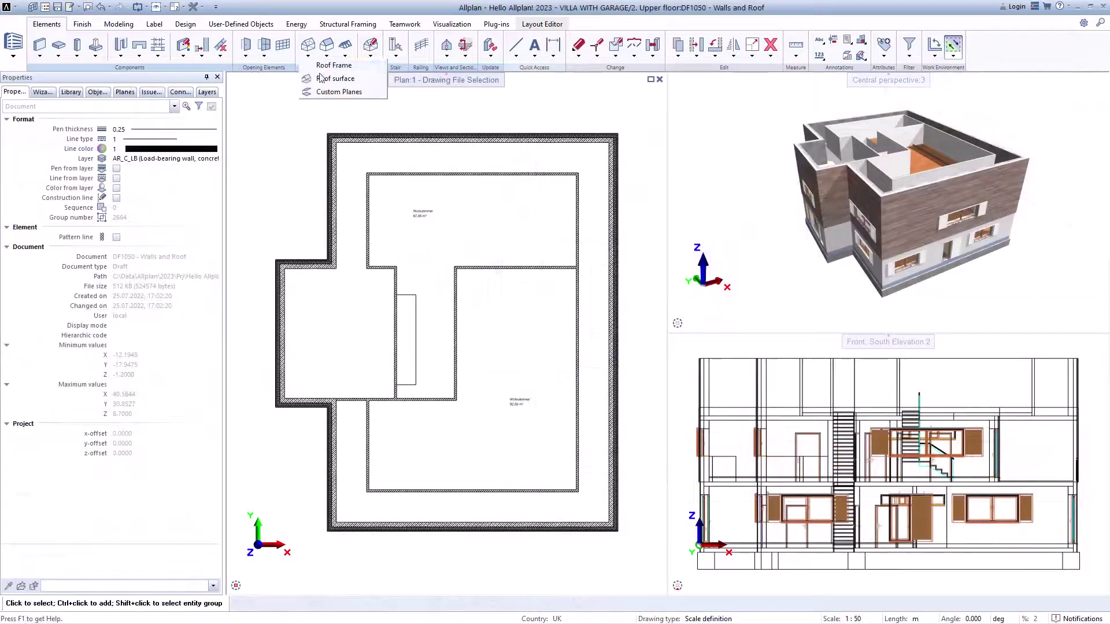
# Step: Outline a 35° roof surface through every upper-floor outer wall corner, including the left step
pyautogui.click(321, 78)
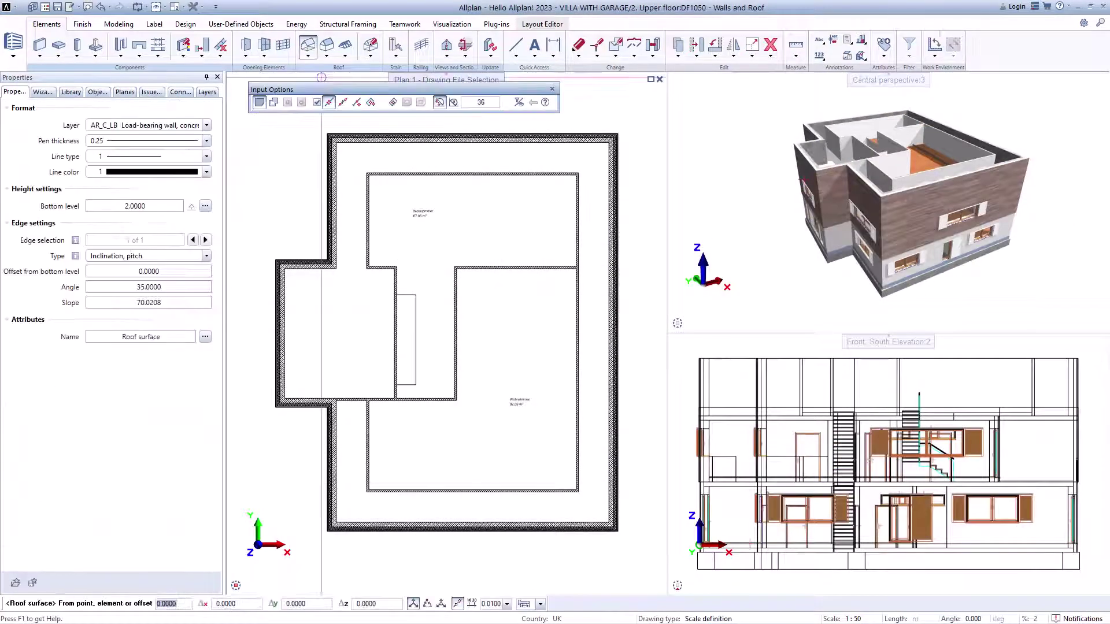
pyautogui.click(327, 133)
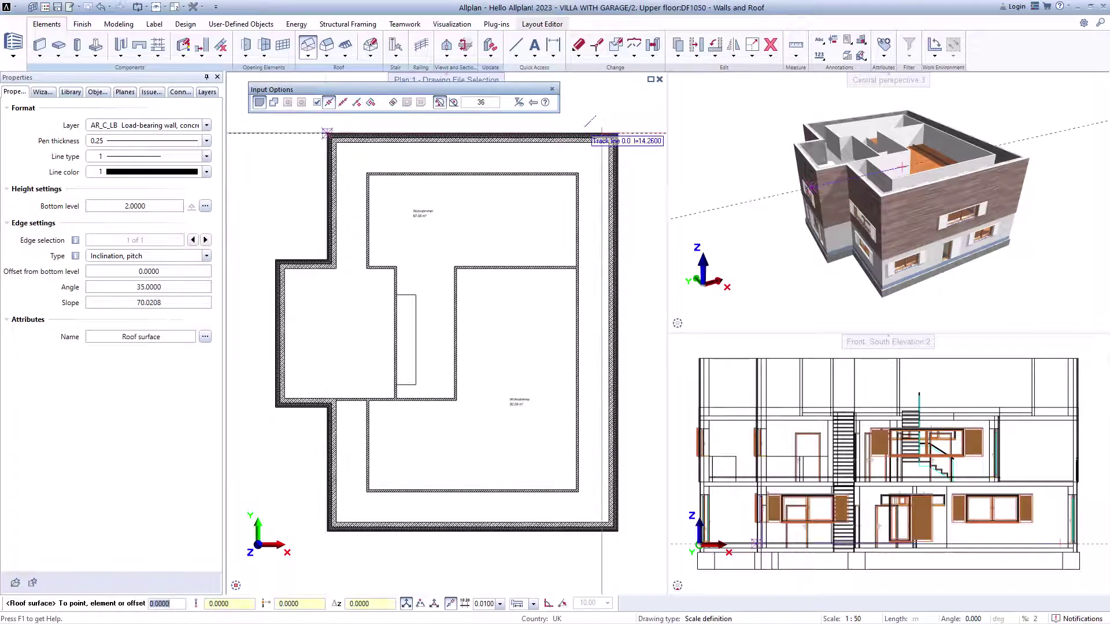
pyautogui.click(618, 133)
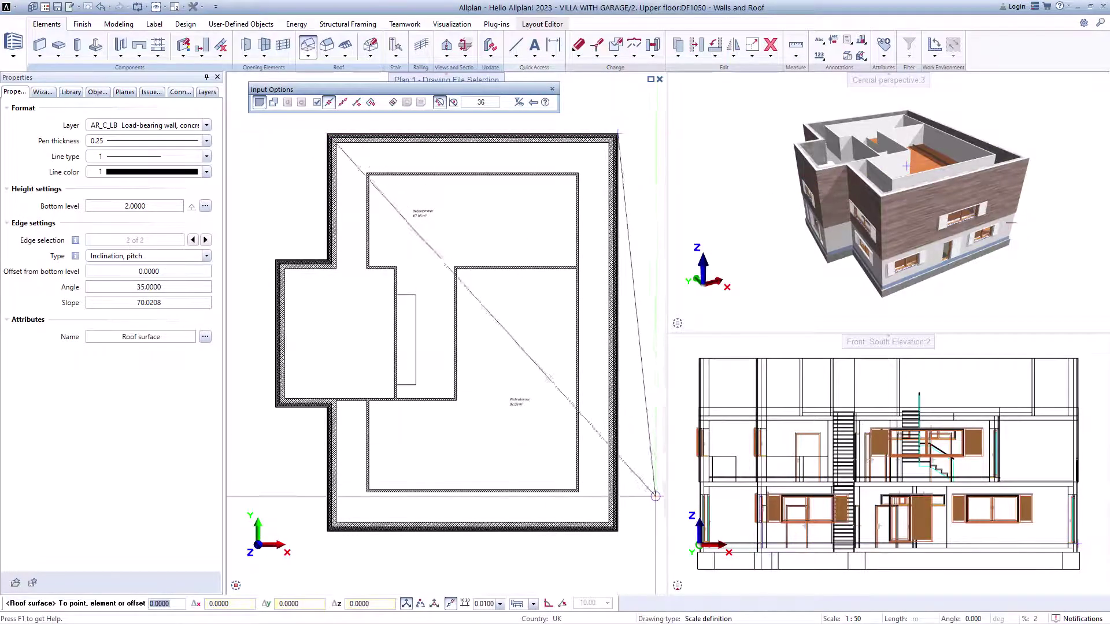
pyautogui.click(617, 530)
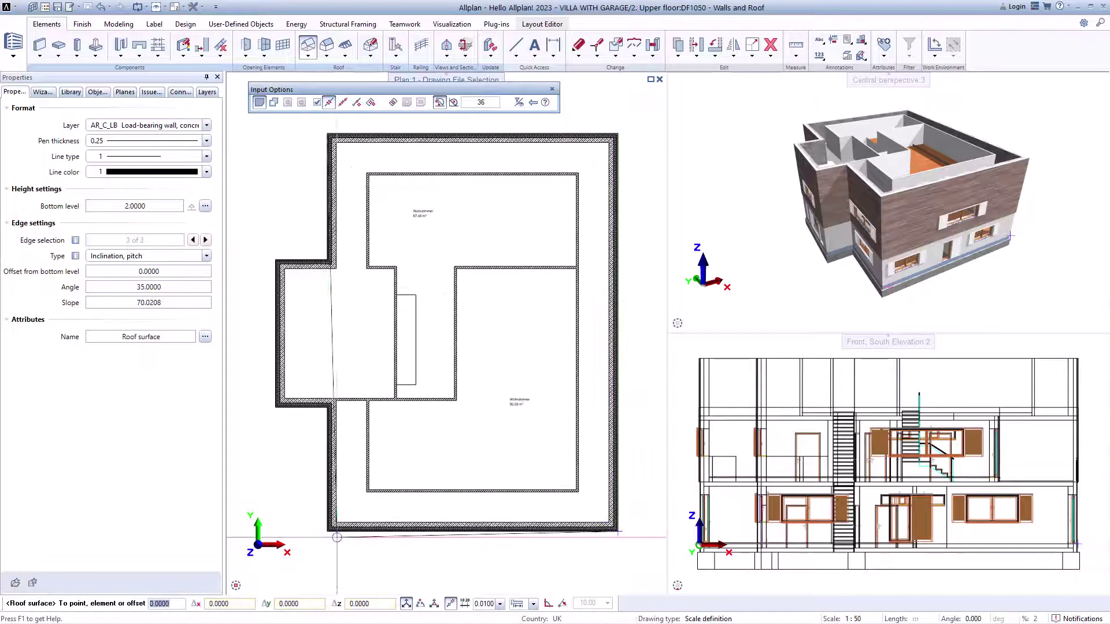
pyautogui.click(327, 531)
pyautogui.click(325, 410)
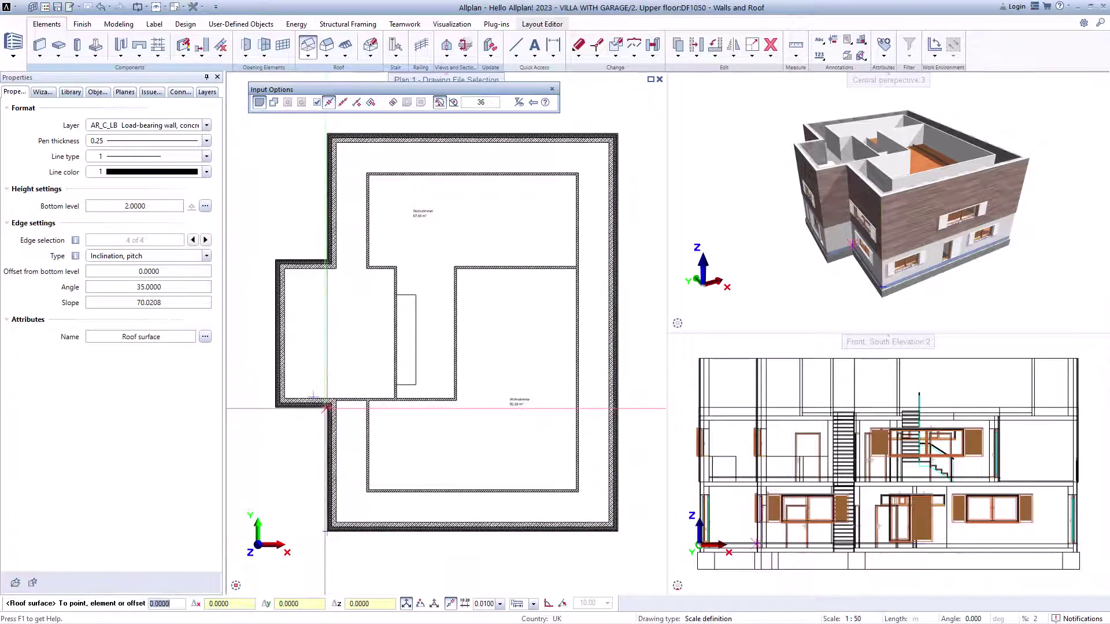
pyautogui.click(272, 410)
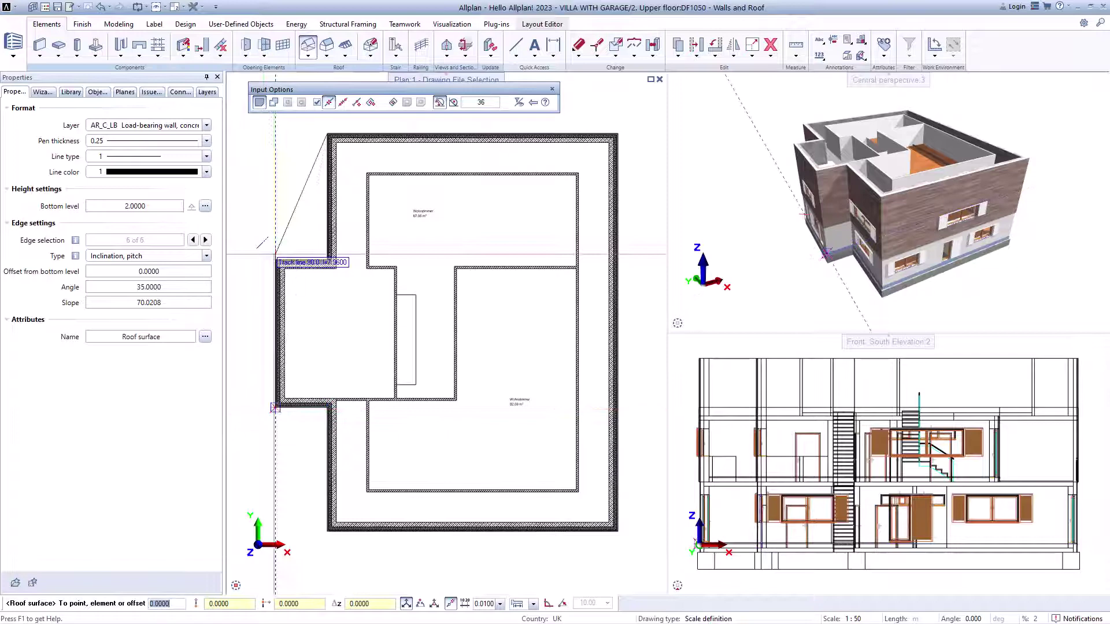
pyautogui.click(328, 259)
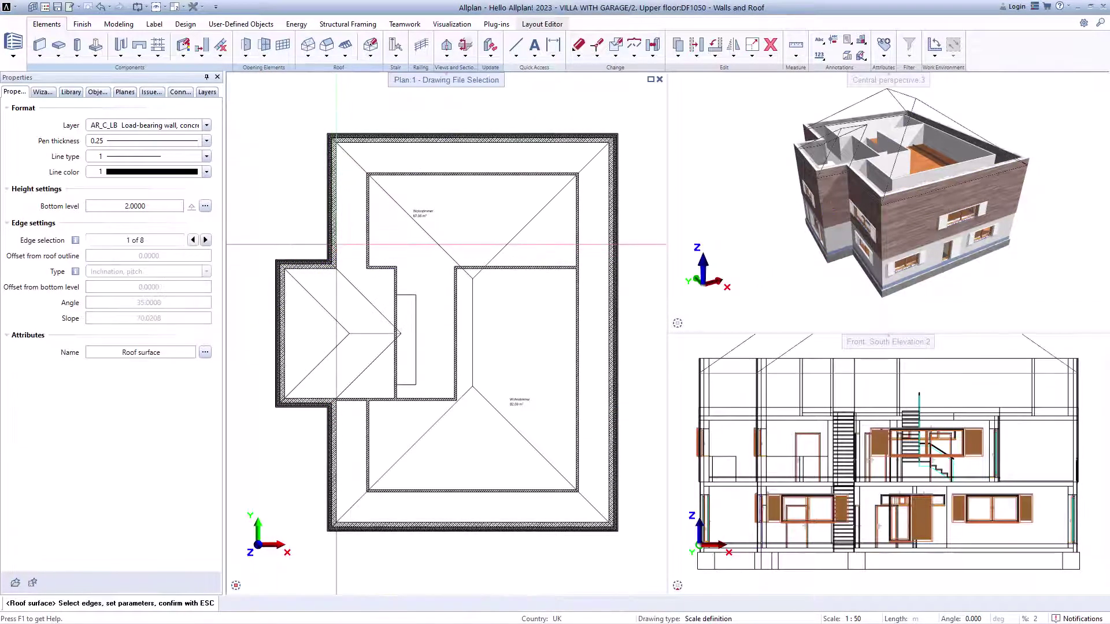
# Step: Finish the roof surface and set the top wall's top level to the roof surface
pyautogui.press('Escape')
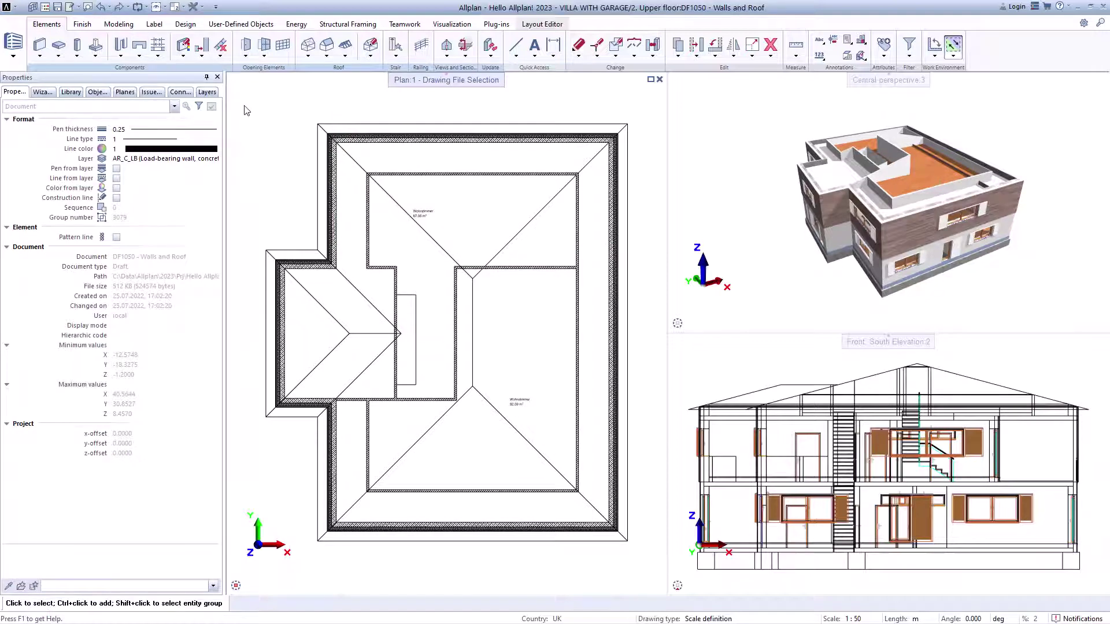
pyautogui.click(408, 141)
pyautogui.doubleClick(409, 143)
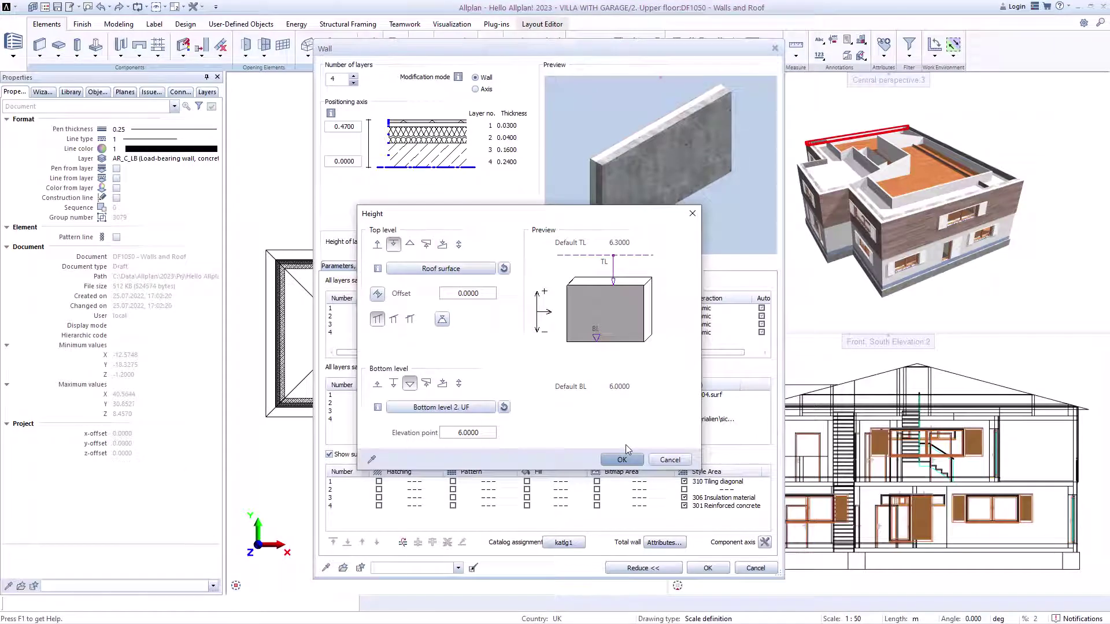
pyautogui.click(621, 459)
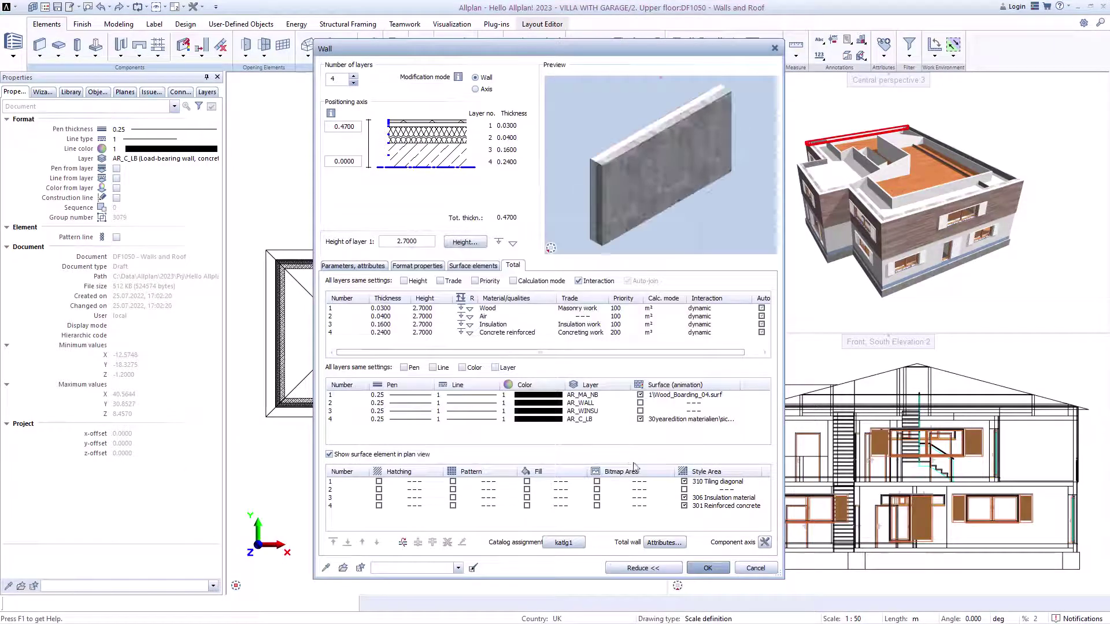
pyautogui.click(700, 569)
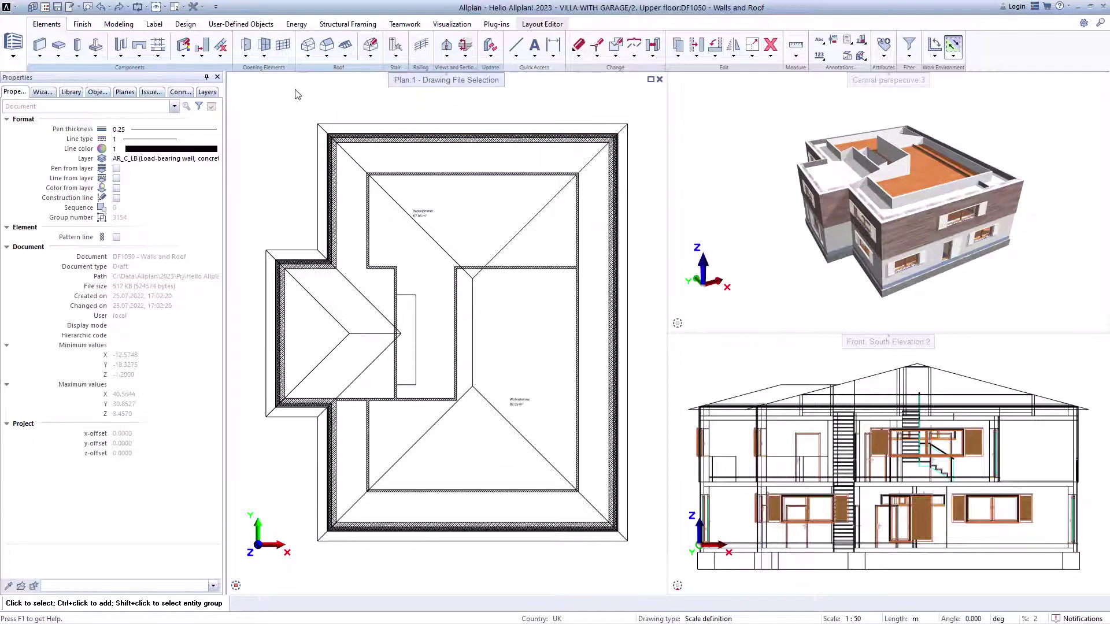
# Step: Start a roof covering and set its relative height to the 6.3000 roof surface
pyautogui.click(327, 49)
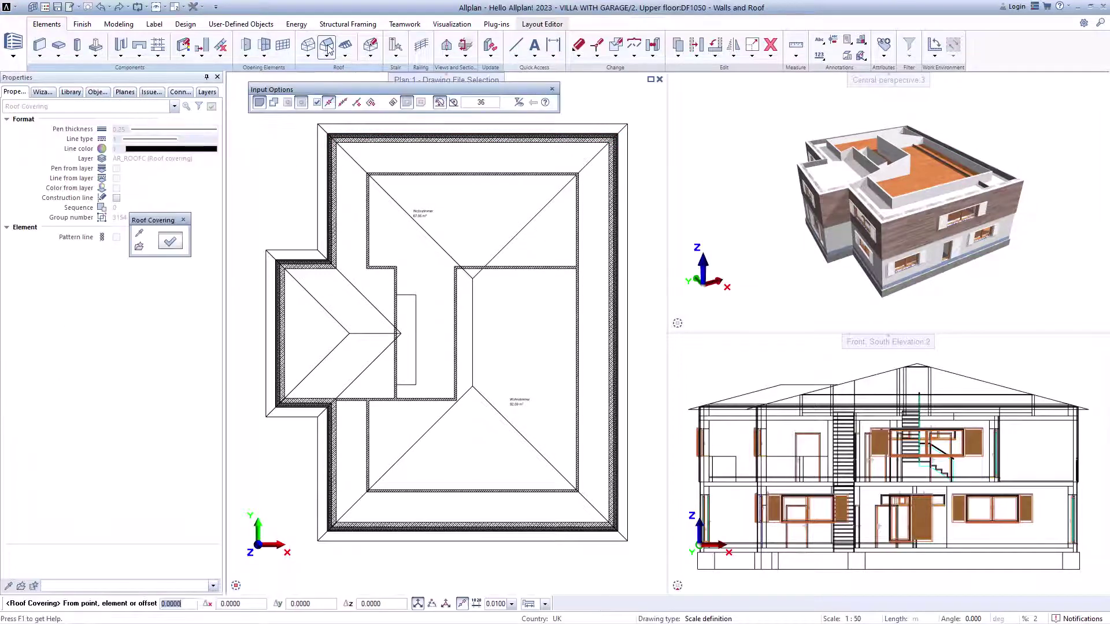
pyautogui.click(175, 239)
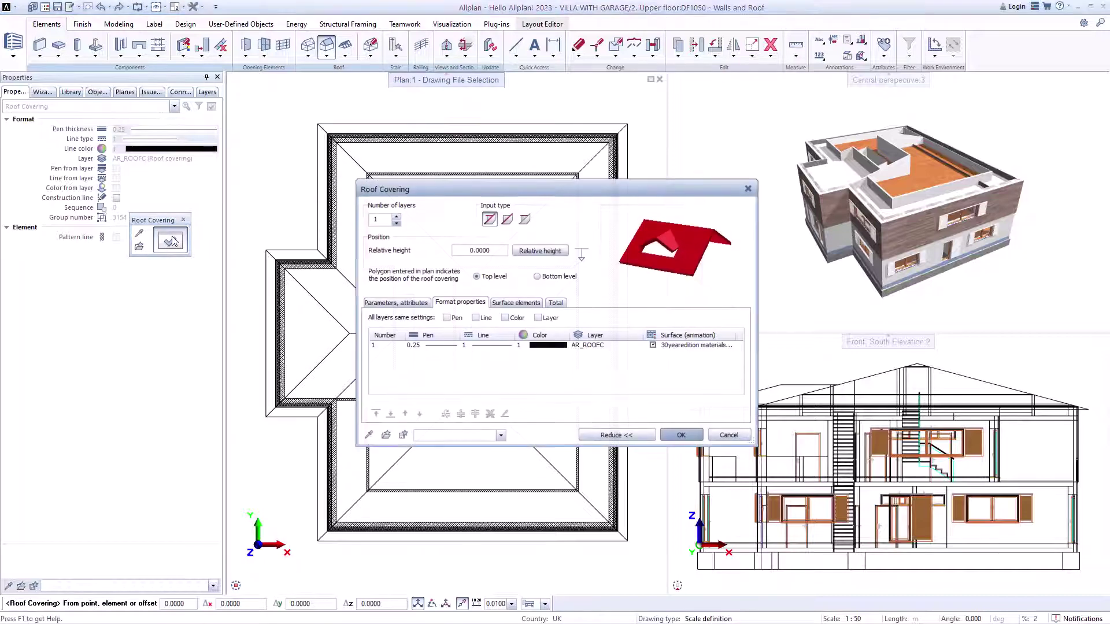
pyautogui.click(538, 251)
pyautogui.click(329, 202)
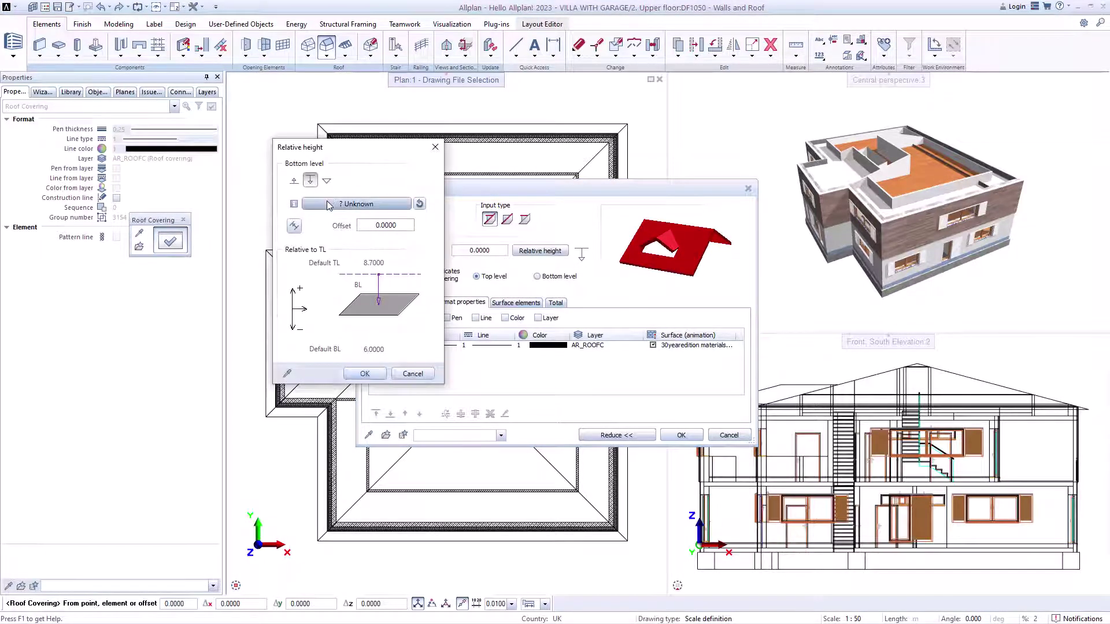
pyautogui.scroll(-2, 528, 289)
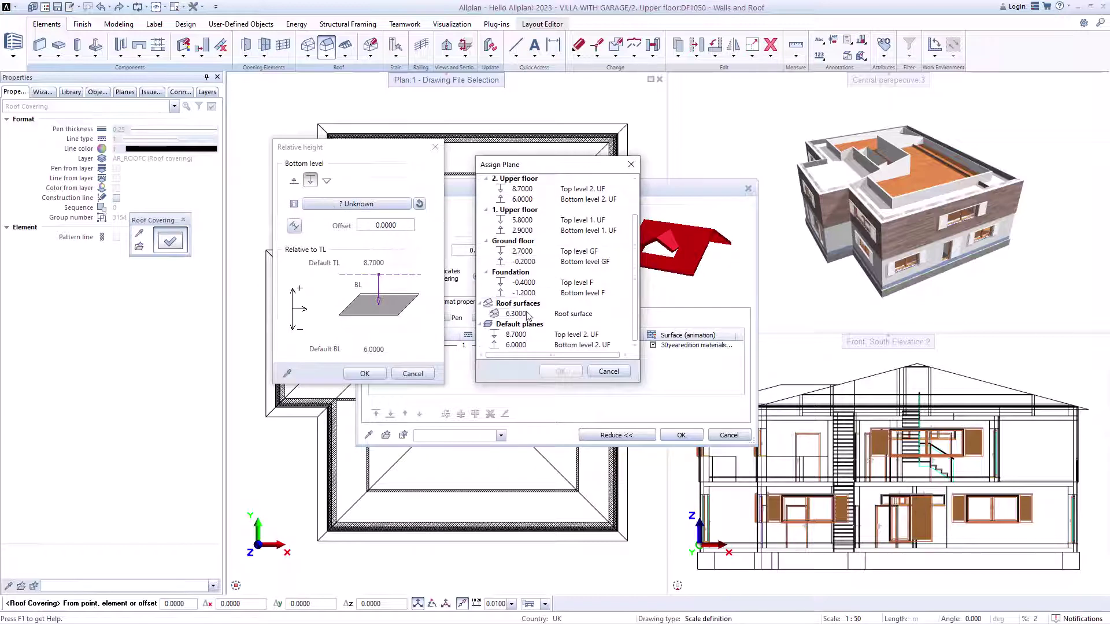
pyautogui.click(527, 314)
pyautogui.click(561, 371)
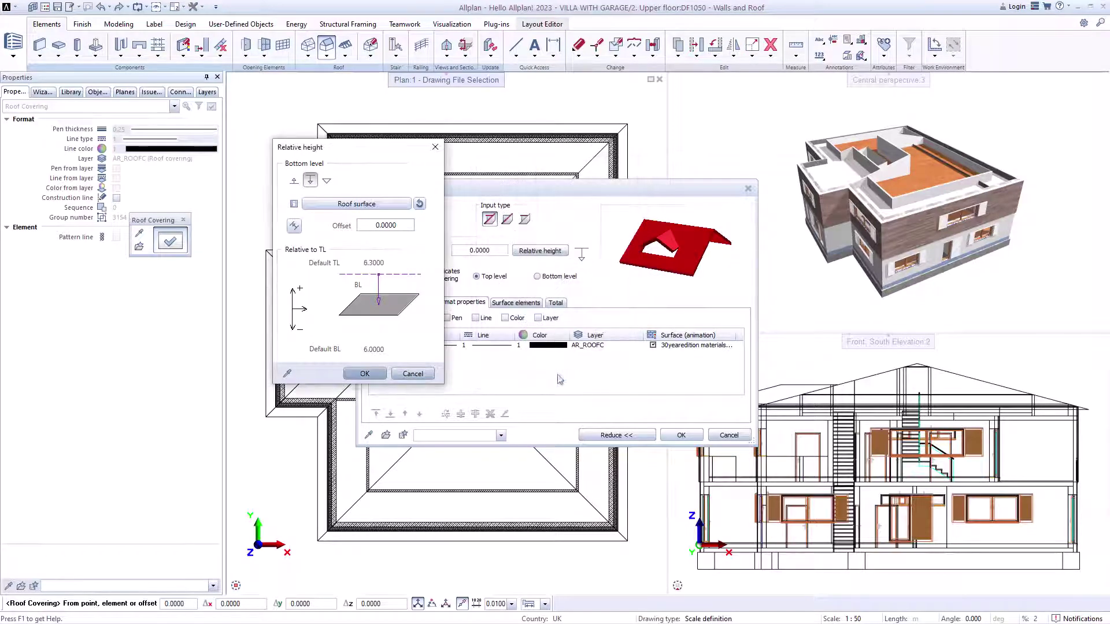
pyautogui.click(363, 375)
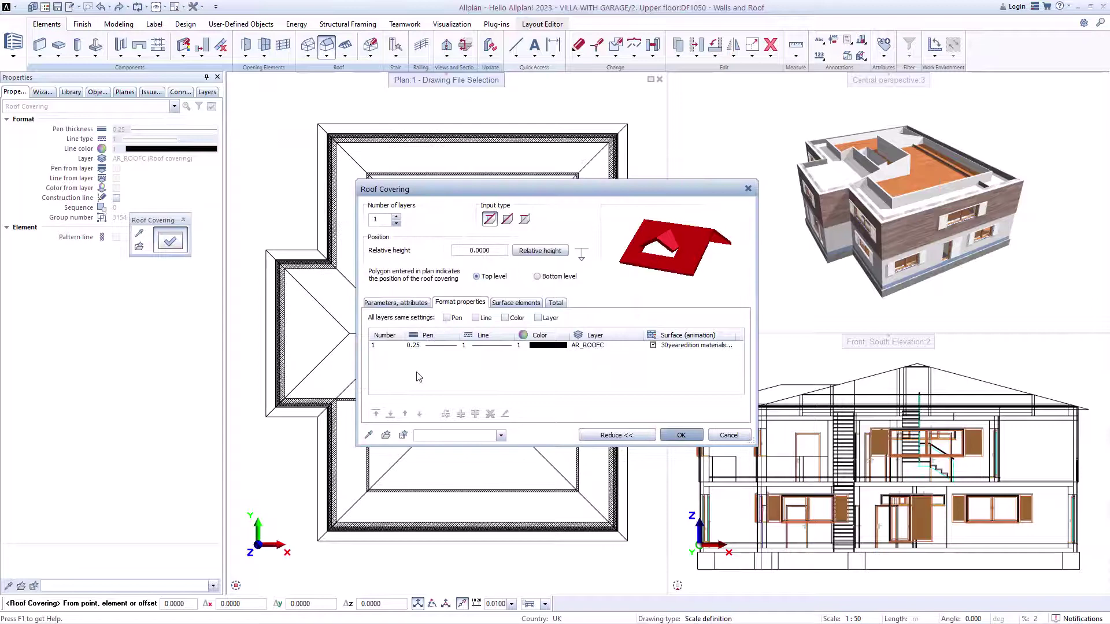
# Step: Give the roof covering the 'roof shingles black.surf' surface and confirm
pyautogui.click(685, 347)
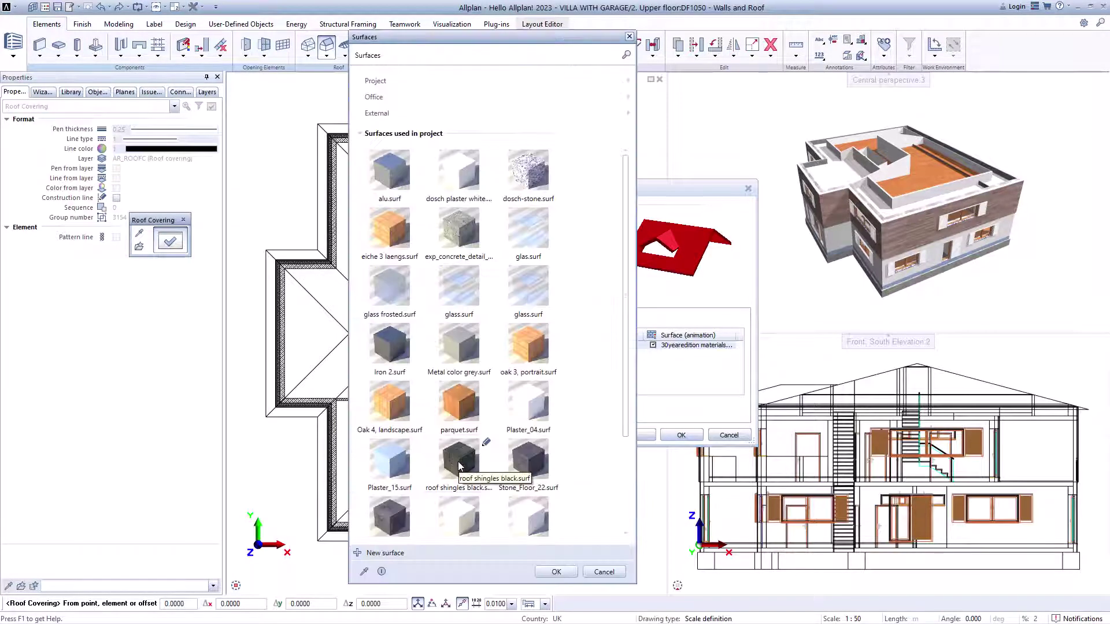
pyautogui.doubleClick(453, 465)
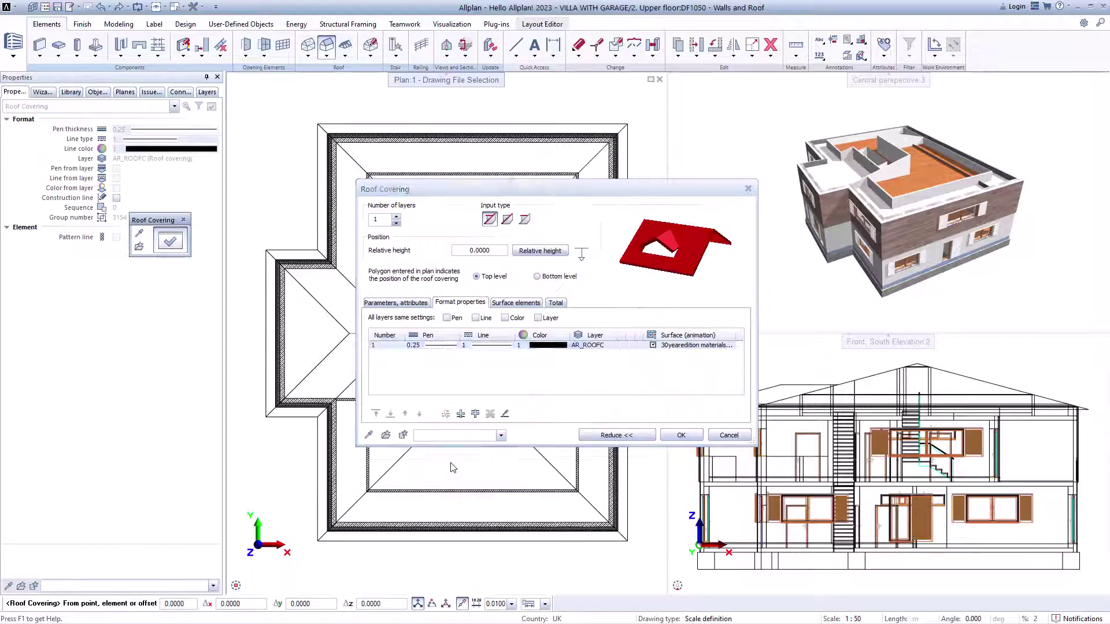
pyautogui.click(681, 435)
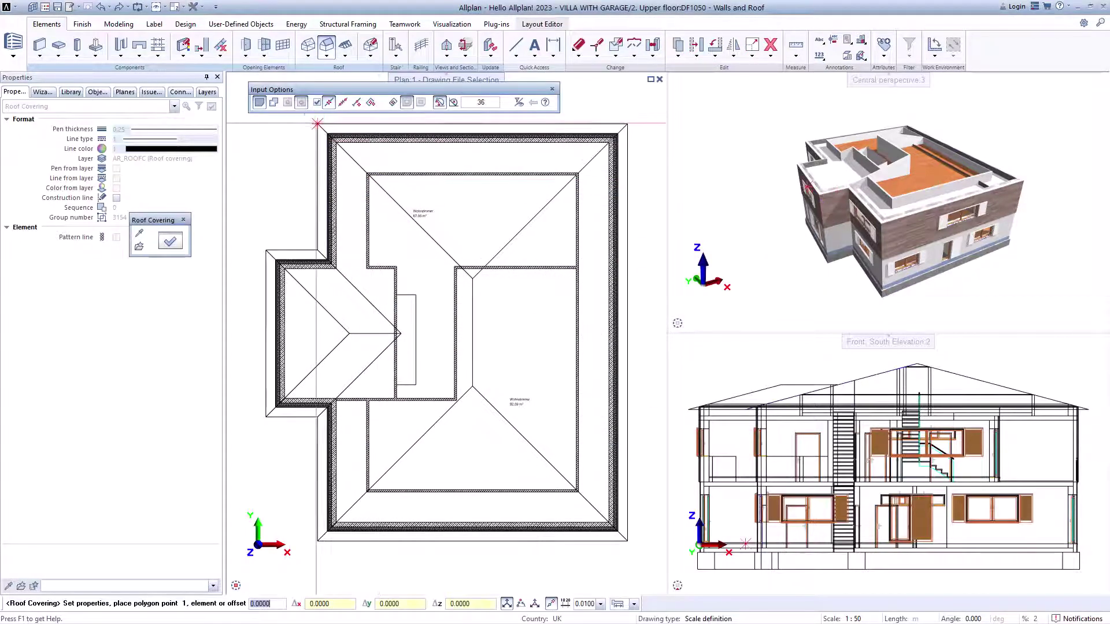
# Step: Trace the roof covering polygon around all outer building corners, including the left bay
pyautogui.click(318, 124)
pyautogui.click(628, 124)
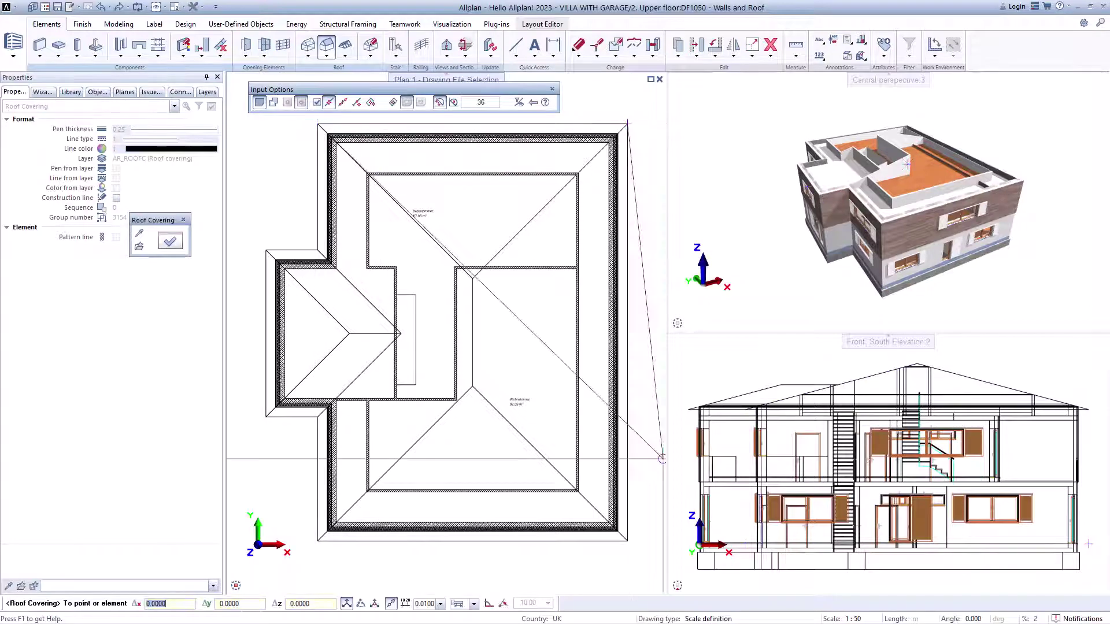
pyautogui.click(627, 541)
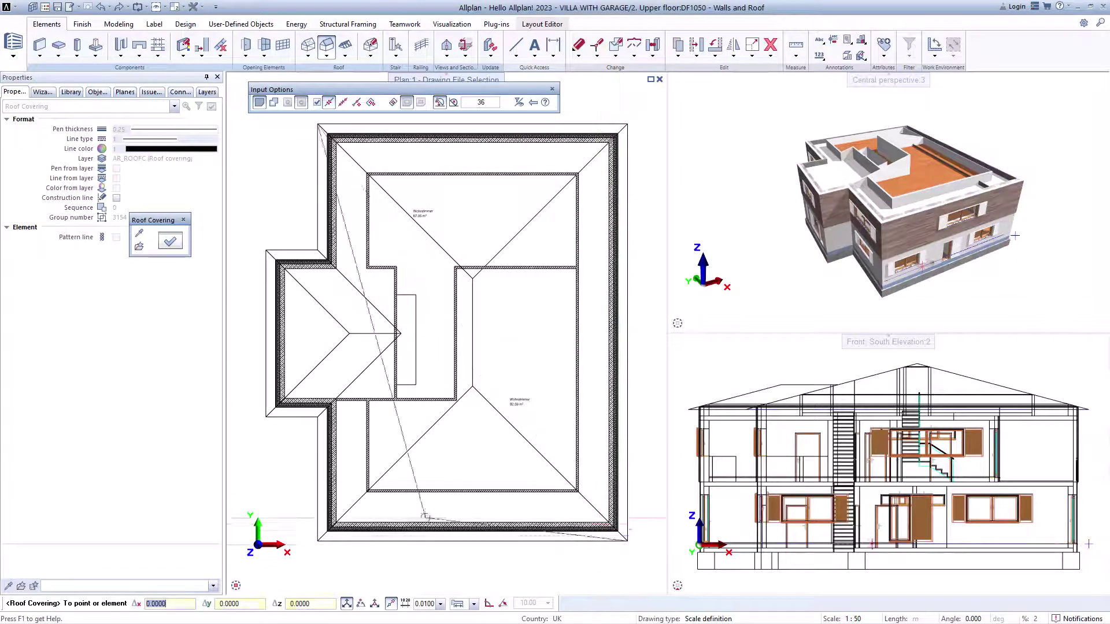
pyautogui.click(317, 541)
pyautogui.click(317, 415)
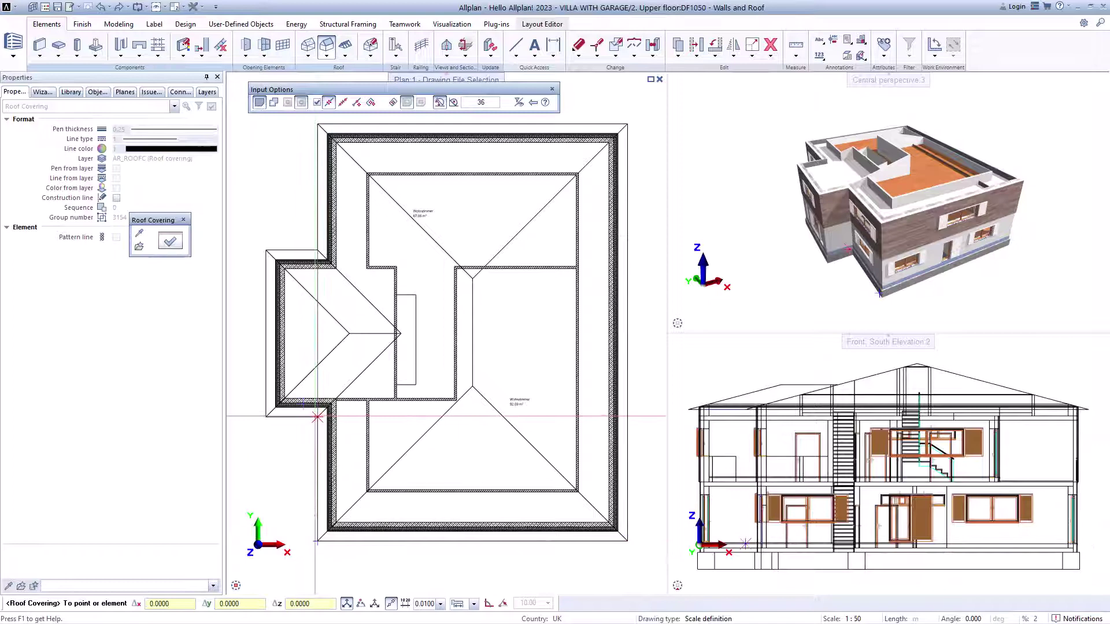
pyautogui.click(265, 415)
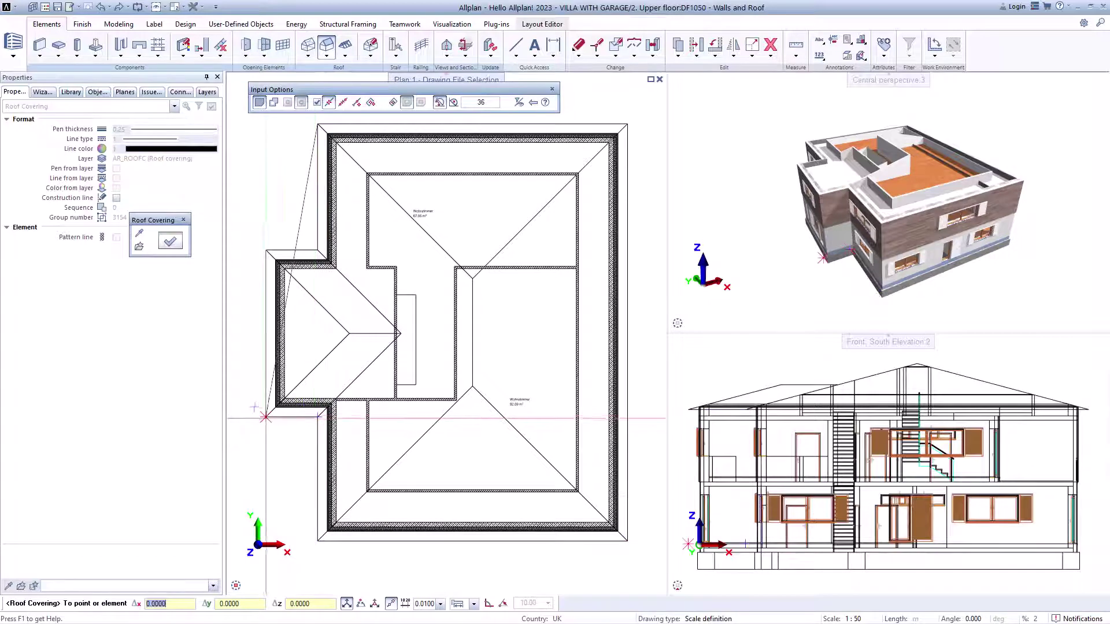
pyautogui.click(265, 248)
pyautogui.press('Escape')
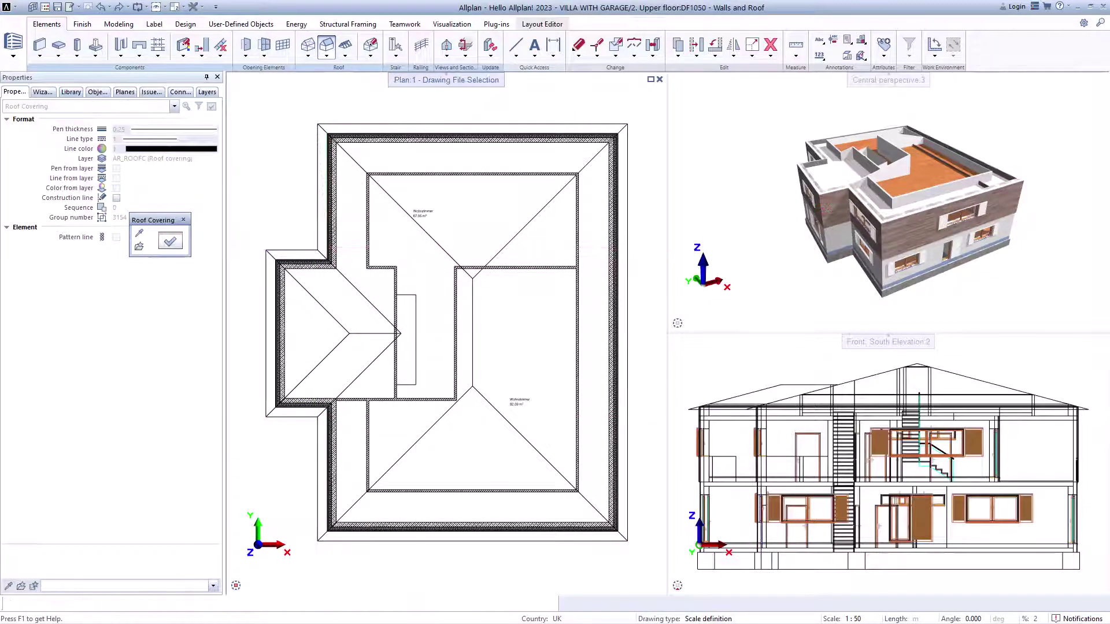
# Step: Drop rectangular Skylight openings onto the roof slopes in the plan
pyautogui.click(327, 56)
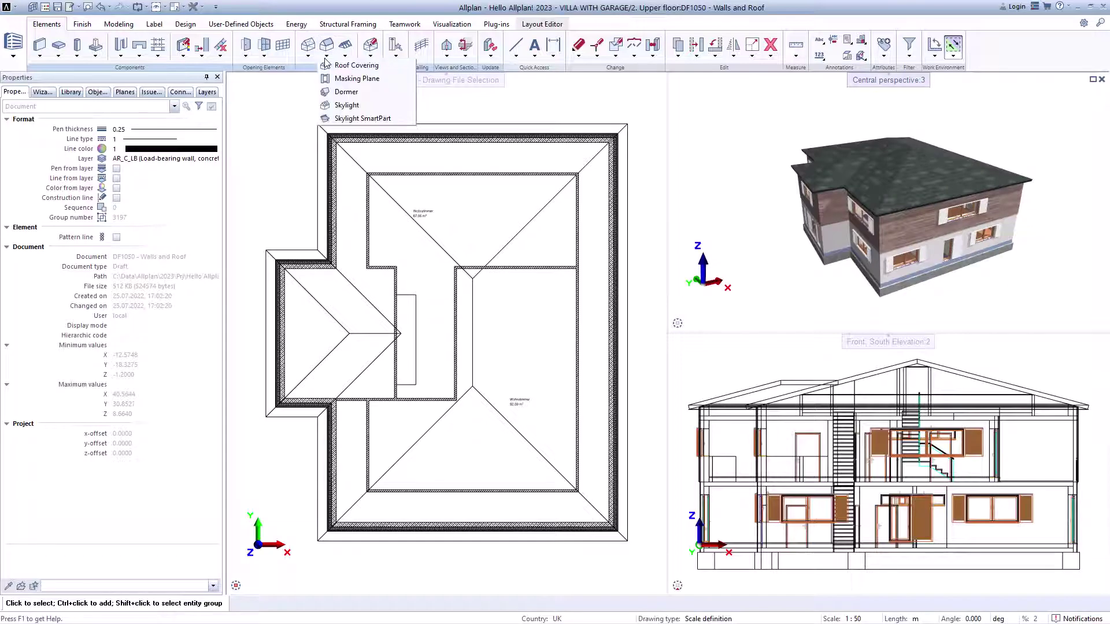
pyautogui.click(341, 105)
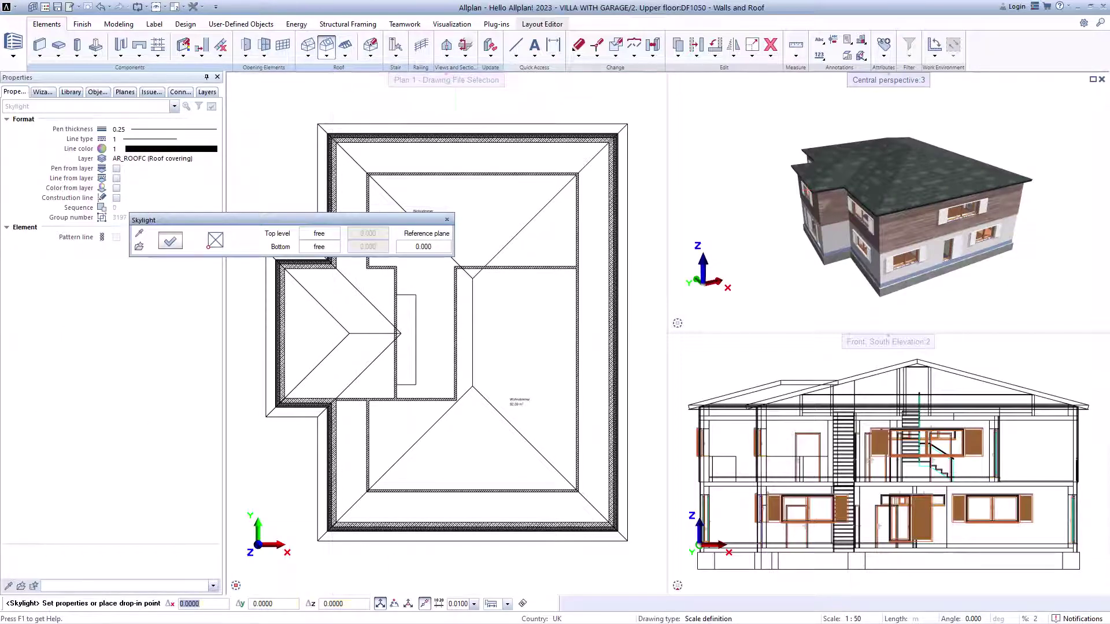
pyautogui.click(461, 471)
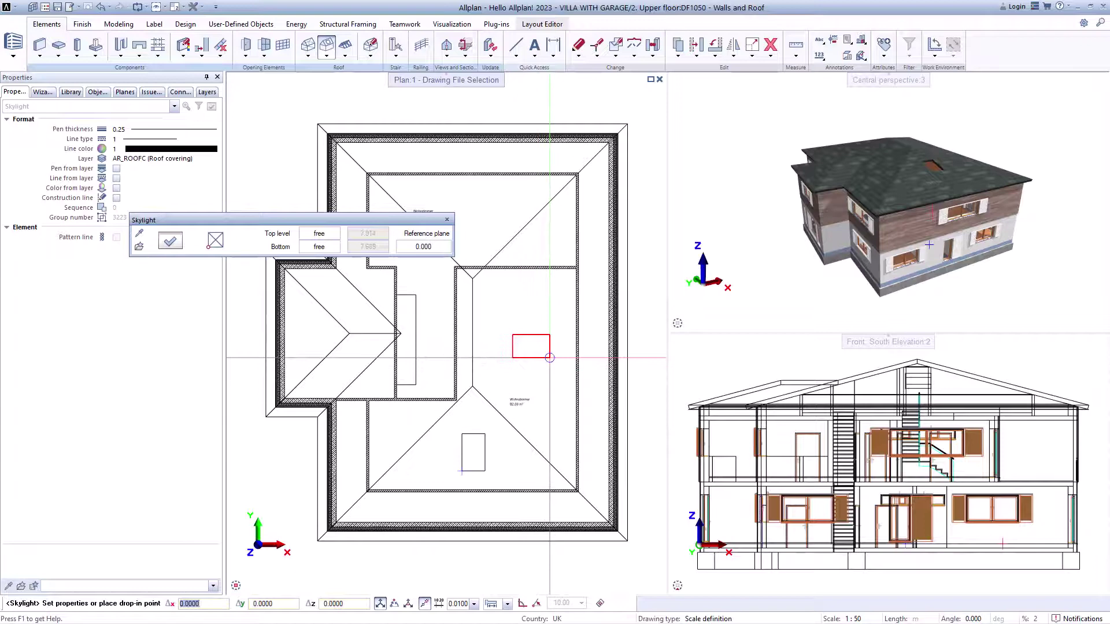
pyautogui.press('Escape')
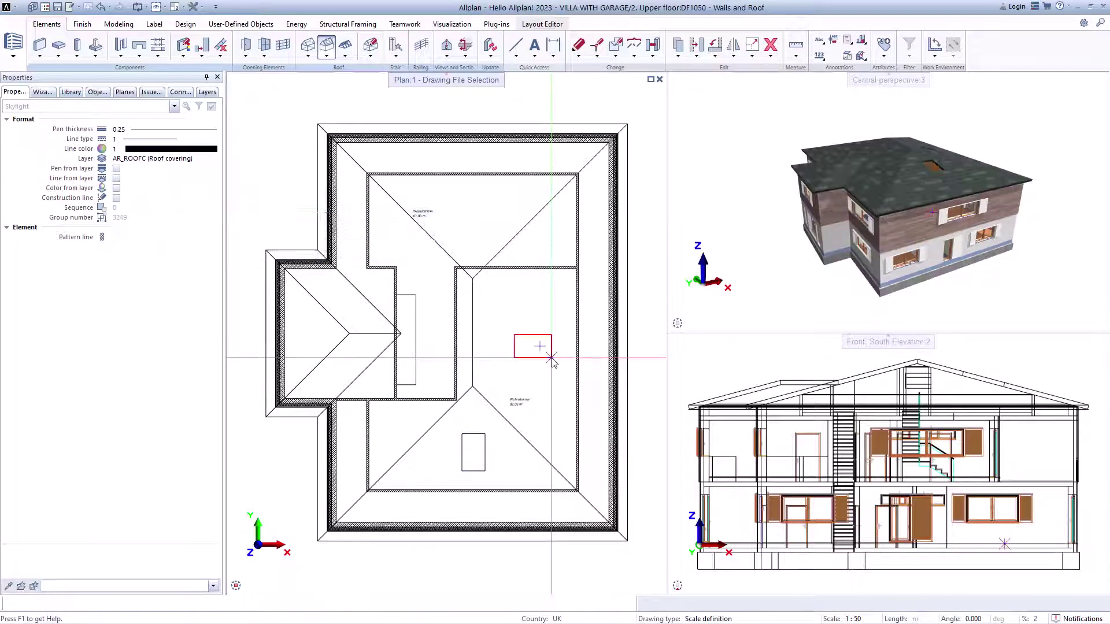
pyautogui.press('Escape')
# Step: Fit a Skylight SmartPart window into the lower roof opening
pyautogui.click(326, 56)
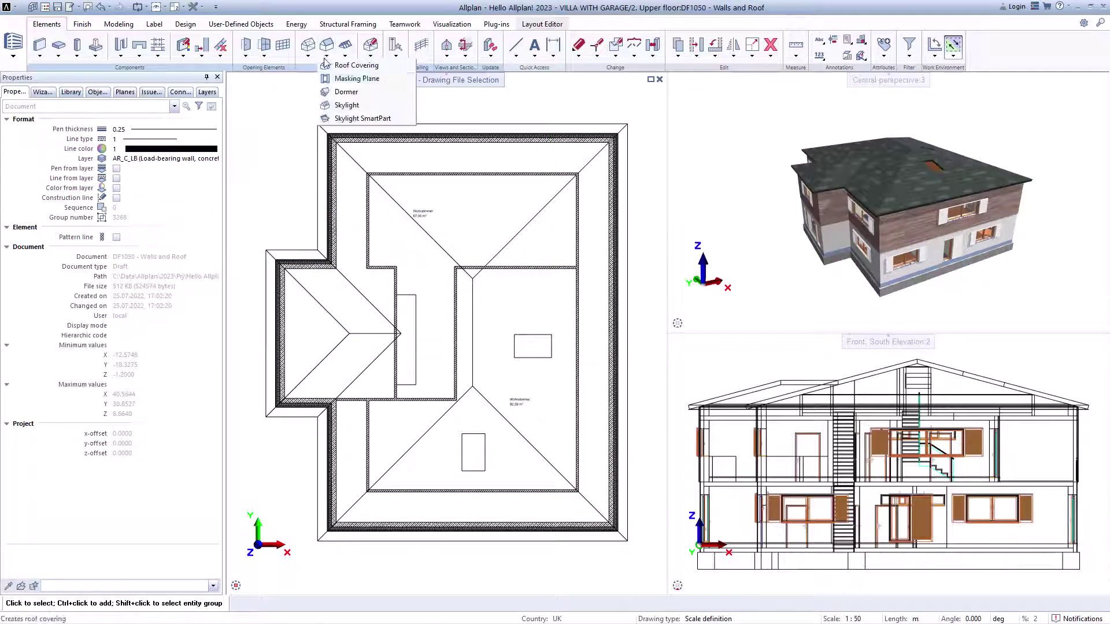
pyautogui.click(352, 118)
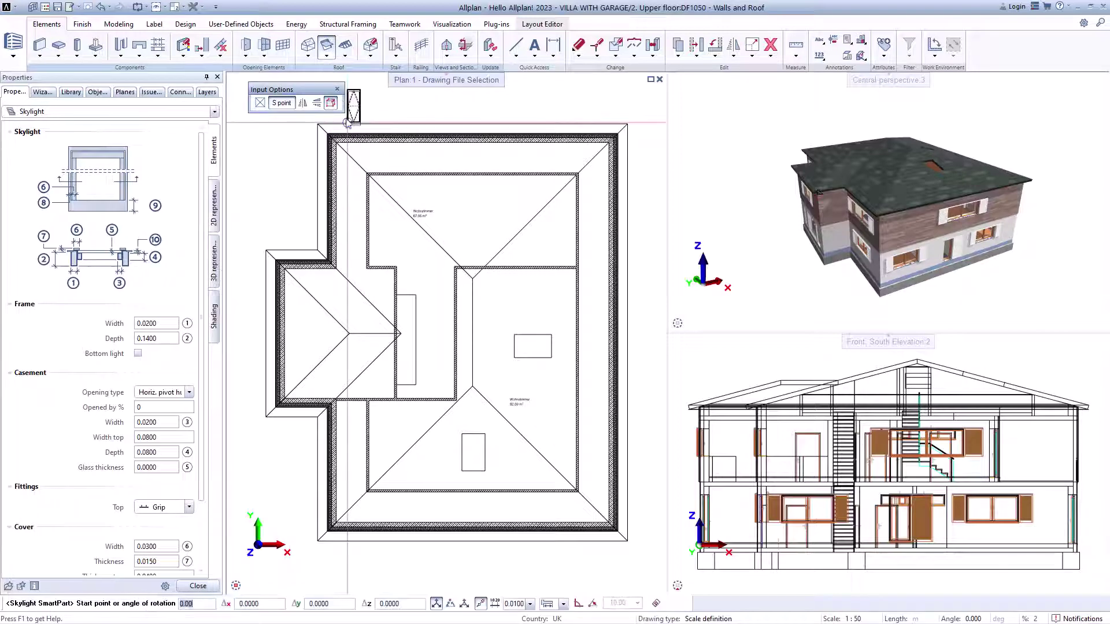
pyautogui.click(462, 457)
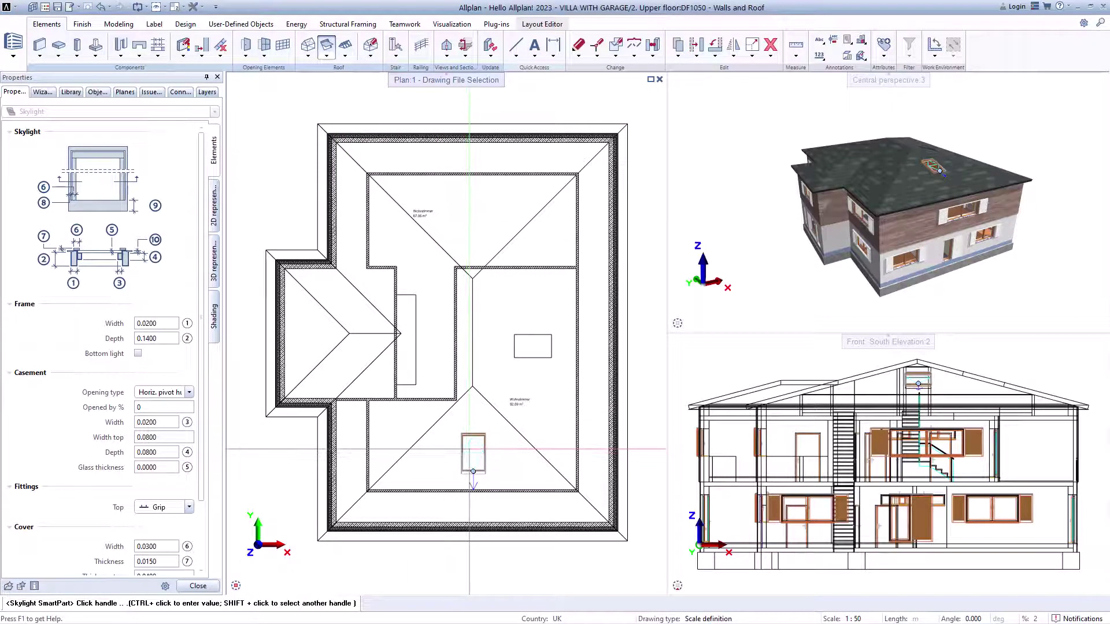
# Step: Copy the skylight window into the upper opening and check both in 3D
pyautogui.click(473, 453)
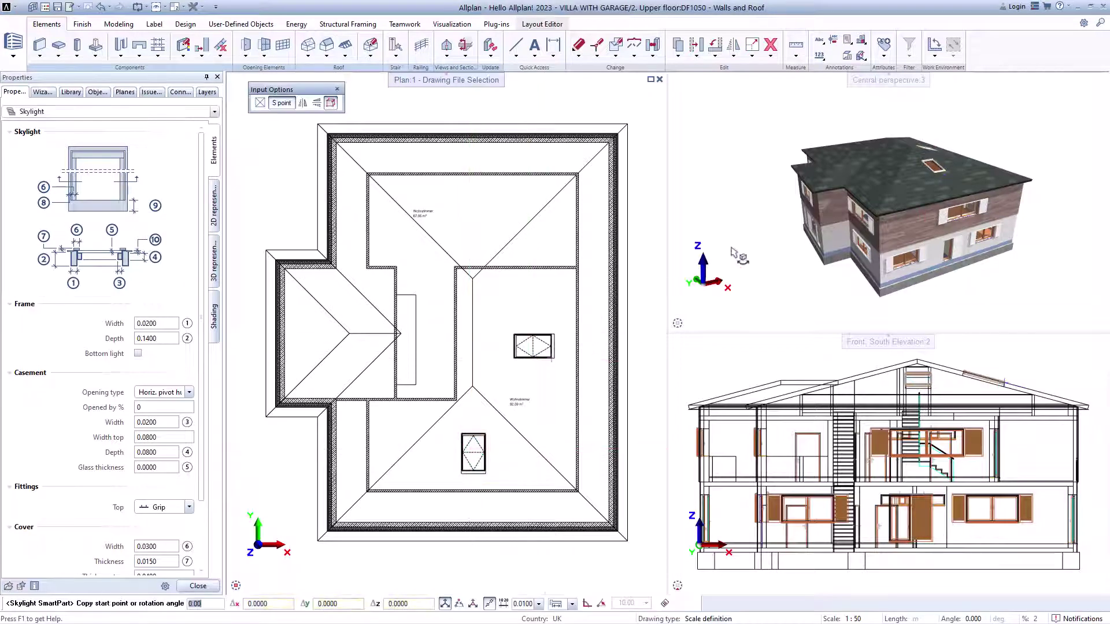
pyautogui.click(533, 345)
pyautogui.press('Escape')
pyautogui.moveTo(971, 177); pyautogui.dragTo(1013, 150)
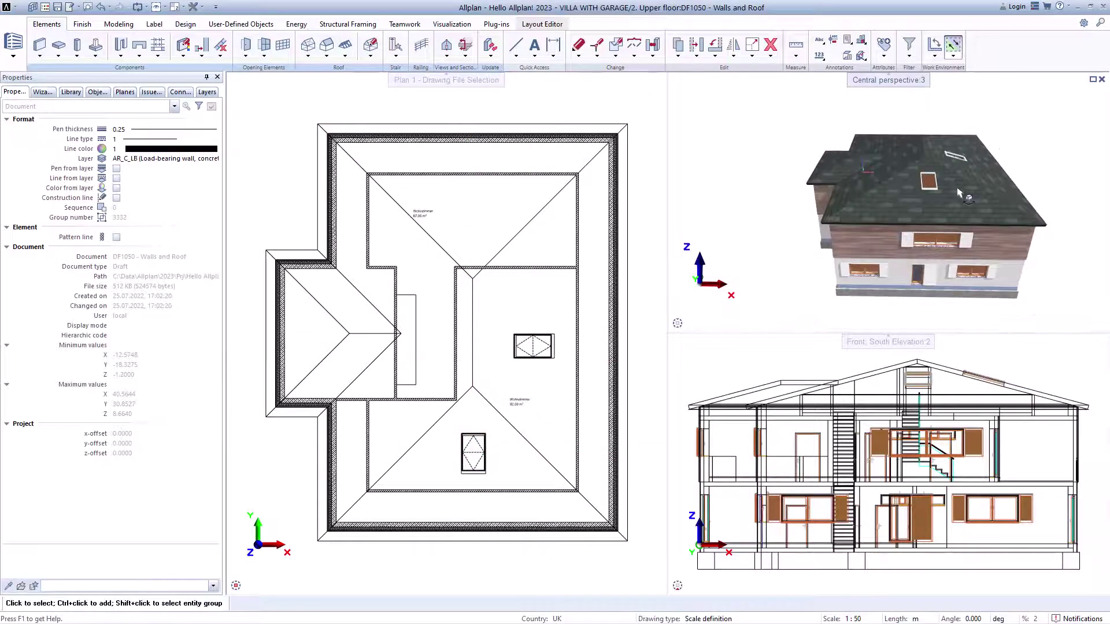
pyautogui.scroll(6, 958, 193)
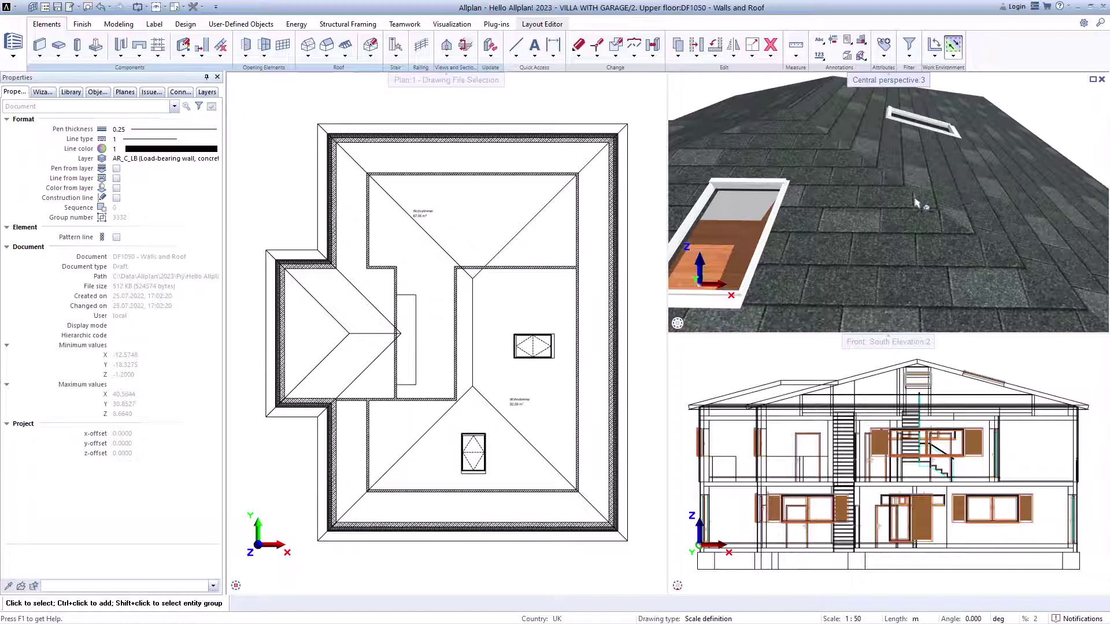
pyautogui.moveTo(915, 203); pyautogui.dragTo(958, 196)
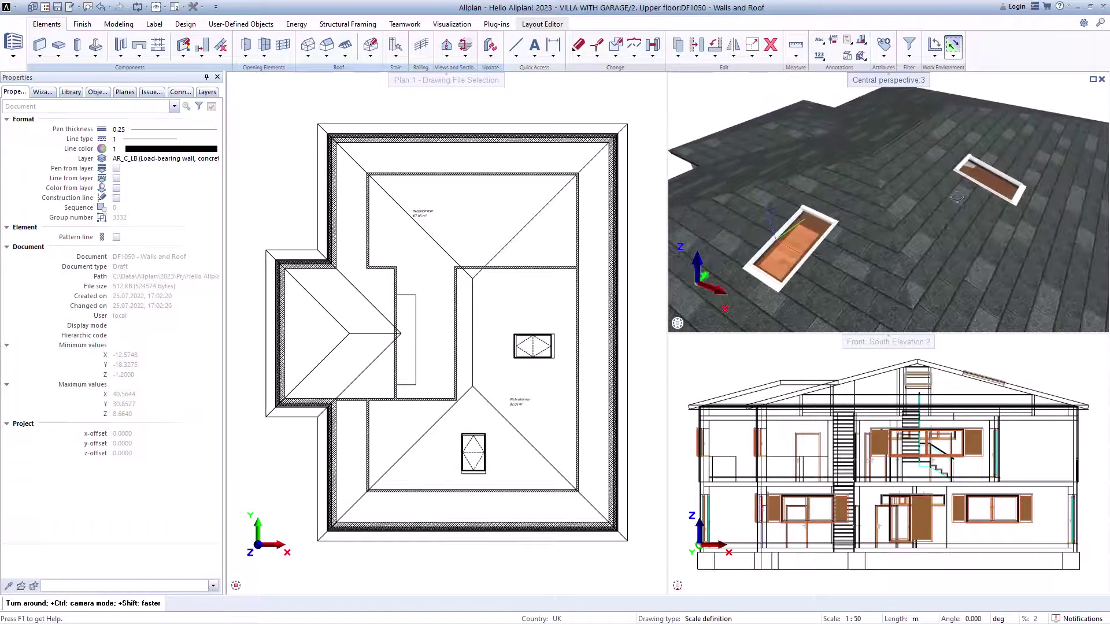